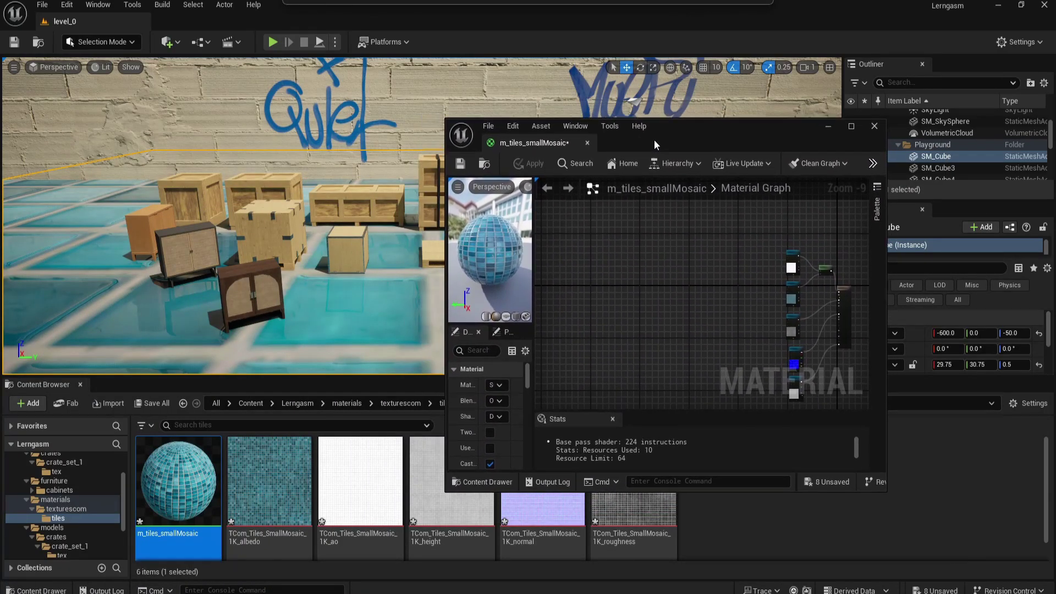
# Examine how the texture samples in the m_tiles_smallMosaic graph connect to the Multiply node and the material output.
pyautogui.scroll(2, 693, 302)
pyautogui.moveTo(693, 302); pyautogui.dragTo(535, 279, button='right')
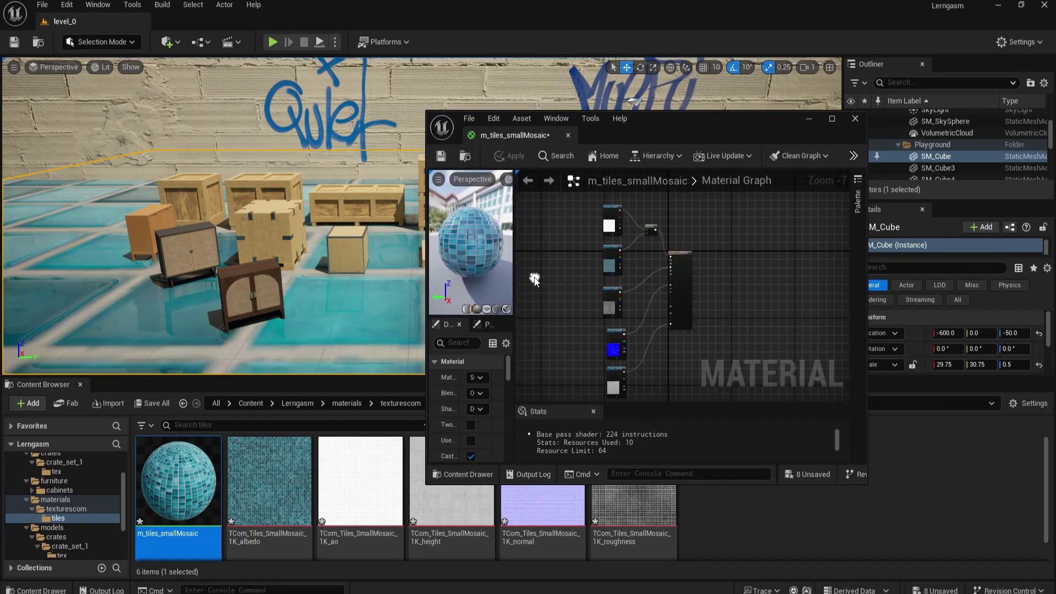
pyautogui.scroll(4, 624, 232)
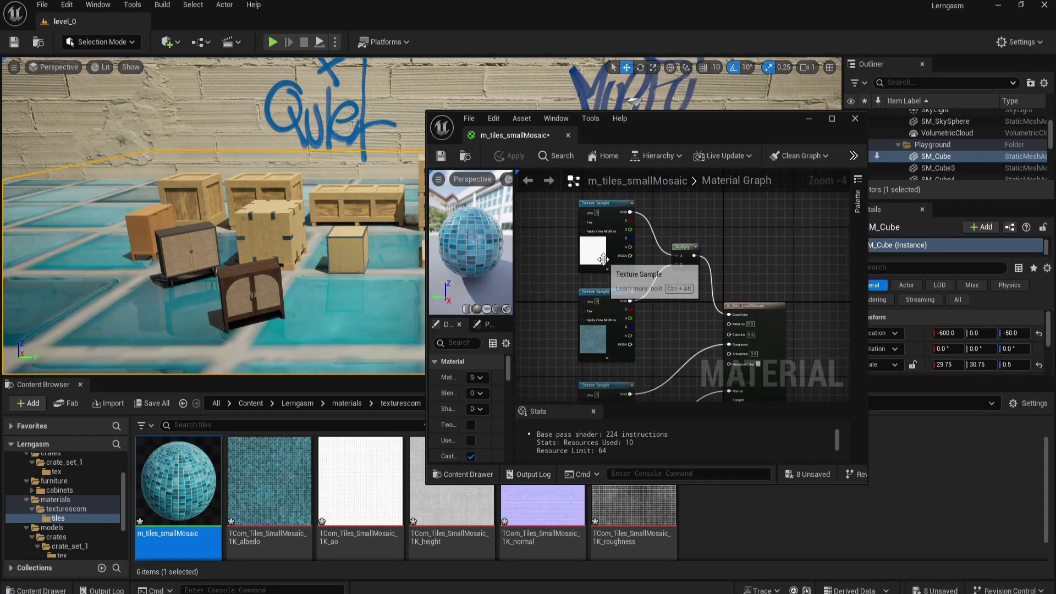
pyautogui.moveTo(673, 270); pyautogui.dragTo(671, 292, button='right')
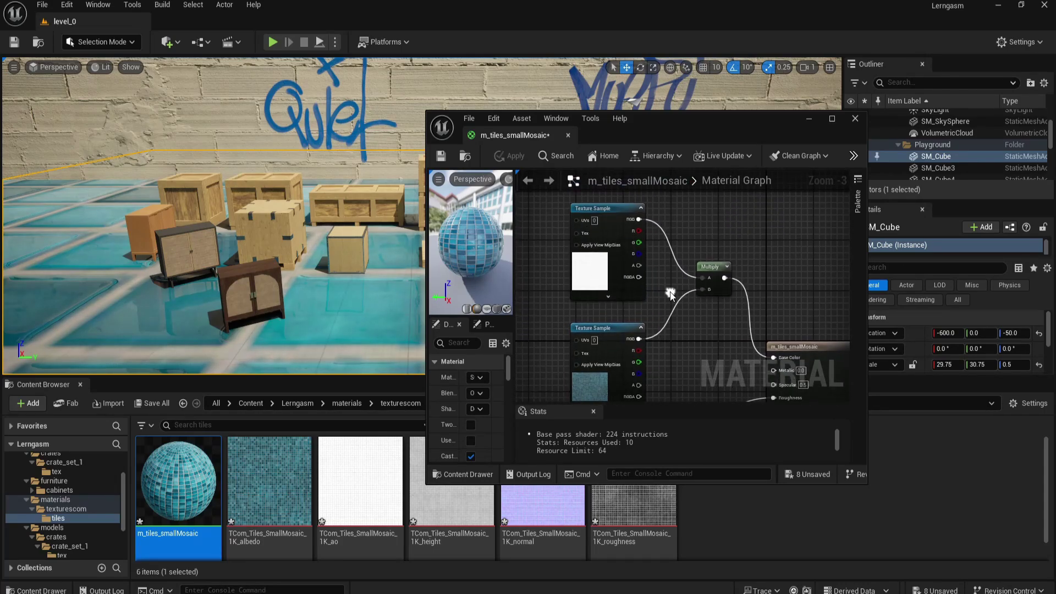
pyautogui.scroll(-1, 644, 275)
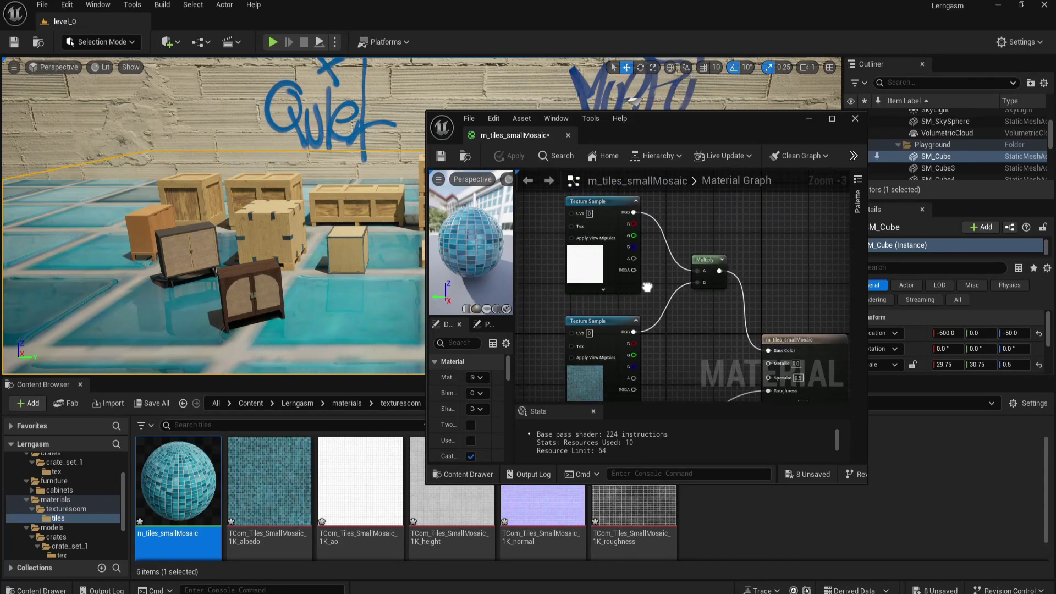
pyautogui.scroll(1, 642, 273)
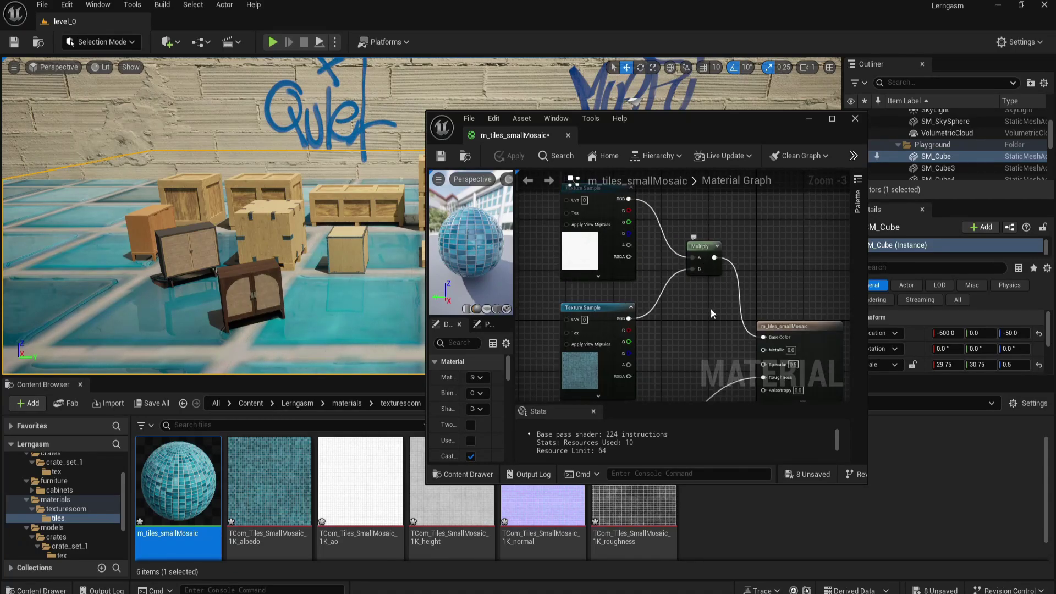
pyautogui.moveTo(712, 323); pyautogui.dragTo(669, 291, button='right')
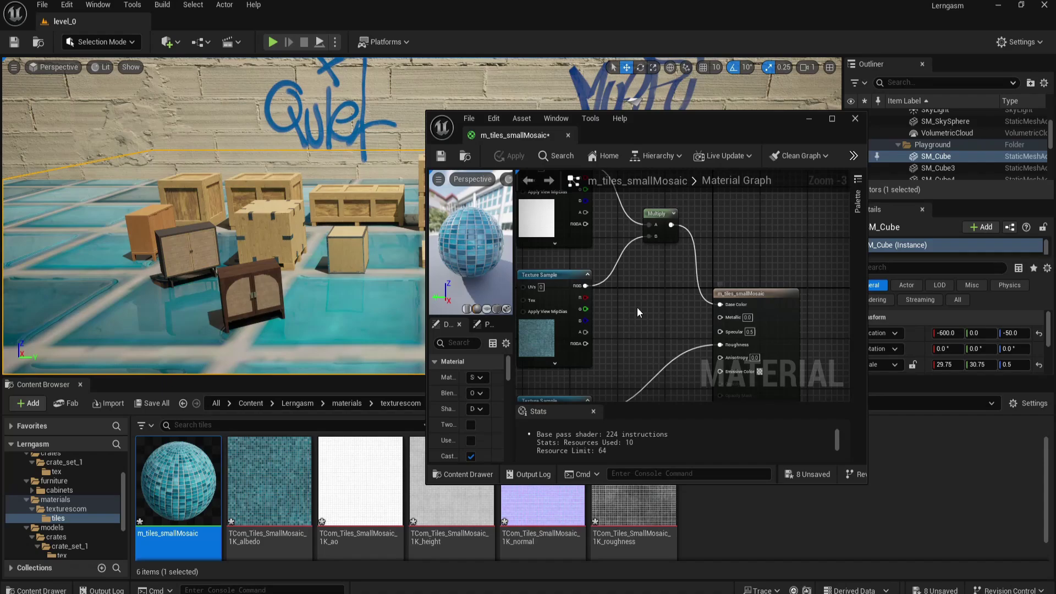
pyautogui.scroll(-2, 713, 266)
pyautogui.moveTo(715, 328)
pyautogui.mouseDown(button='right')
pyautogui.moveTo(689, 184)
pyautogui.moveTo(707, 347)
pyautogui.mouseUp(button='right')
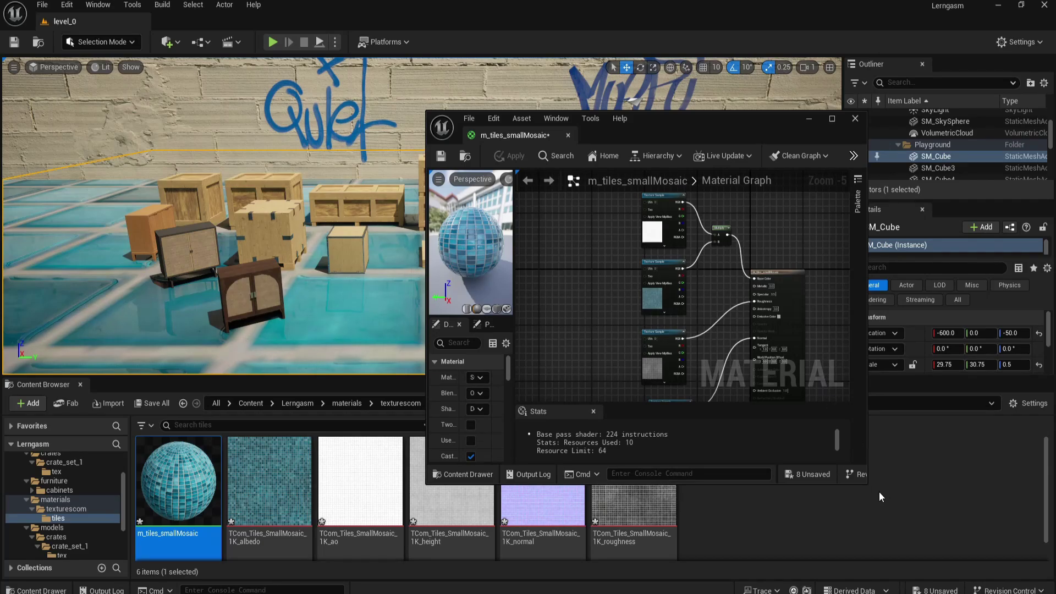
# Enlarge the material editor window and add a TextureCoordinate node in the empty graph area before the texture samples.
pyautogui.moveTo(866, 482); pyautogui.dragTo(948, 570)
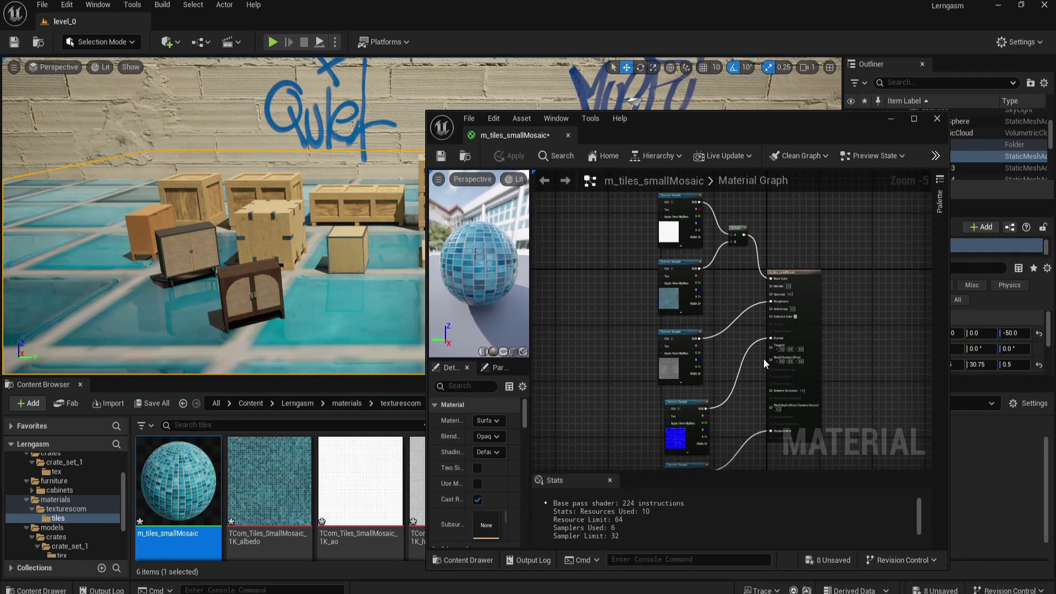
pyautogui.moveTo(641, 333); pyautogui.dragTo(704, 391, button='right')
pyautogui.scroll(2, 665, 326)
pyautogui.rightClick(662, 306)
pyautogui.write('coor')
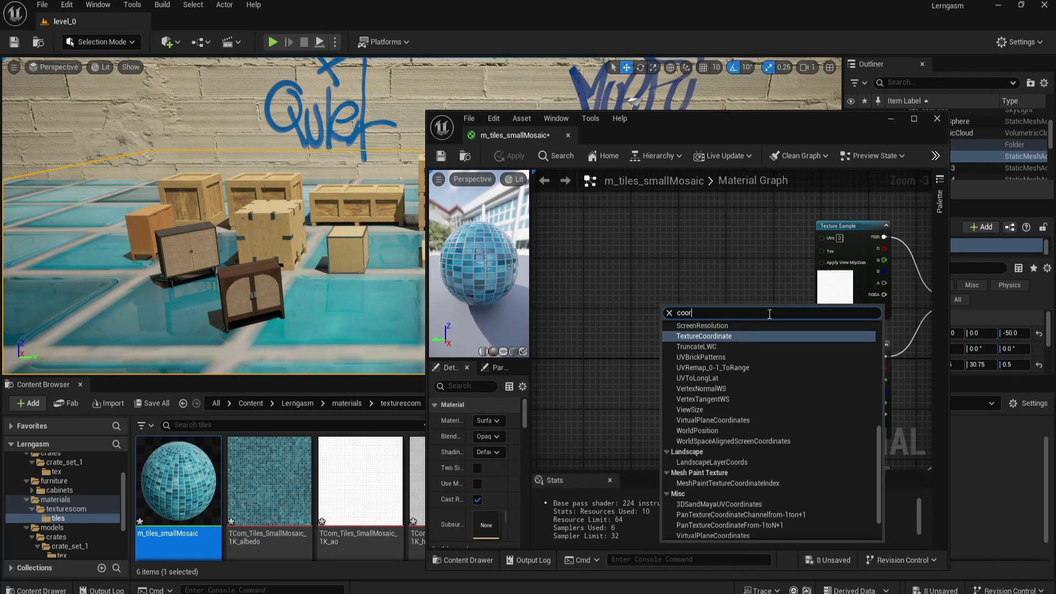
pyautogui.click(729, 339)
pyautogui.moveTo(699, 316); pyautogui.dragTo(649, 269)
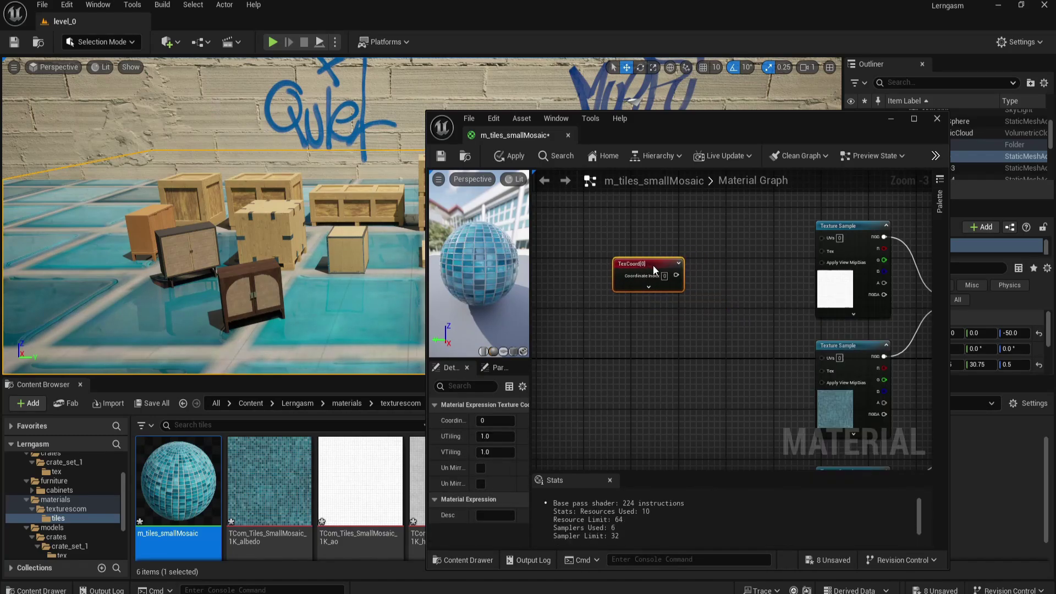
# Add a Multiply node, feed TexCoord into its A input, and connect its output to the UVs of the first two texture samples.
pyautogui.click(719, 282)
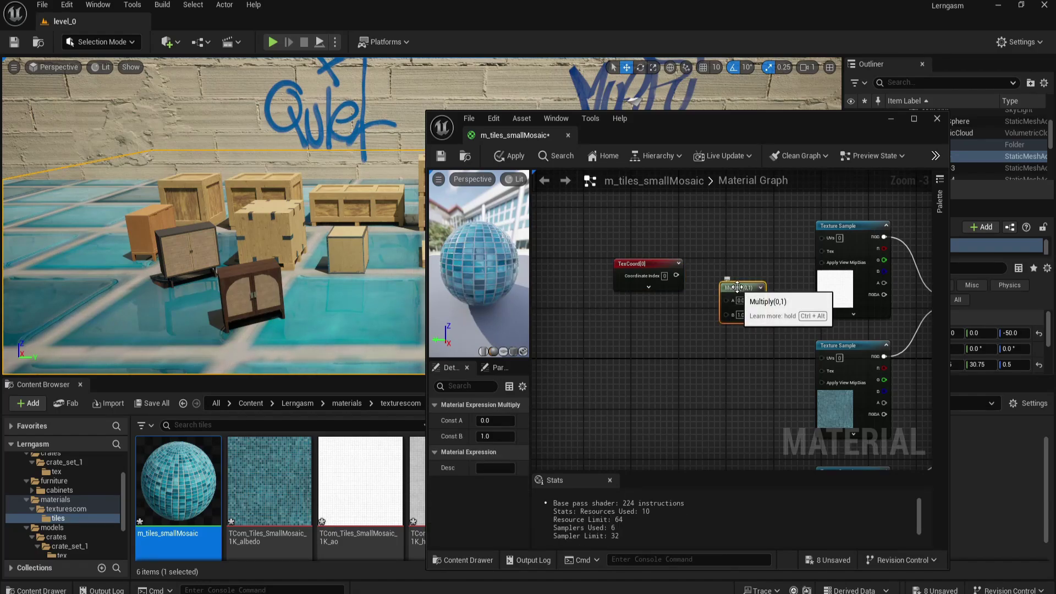
pyautogui.scroll(2, 699, 293)
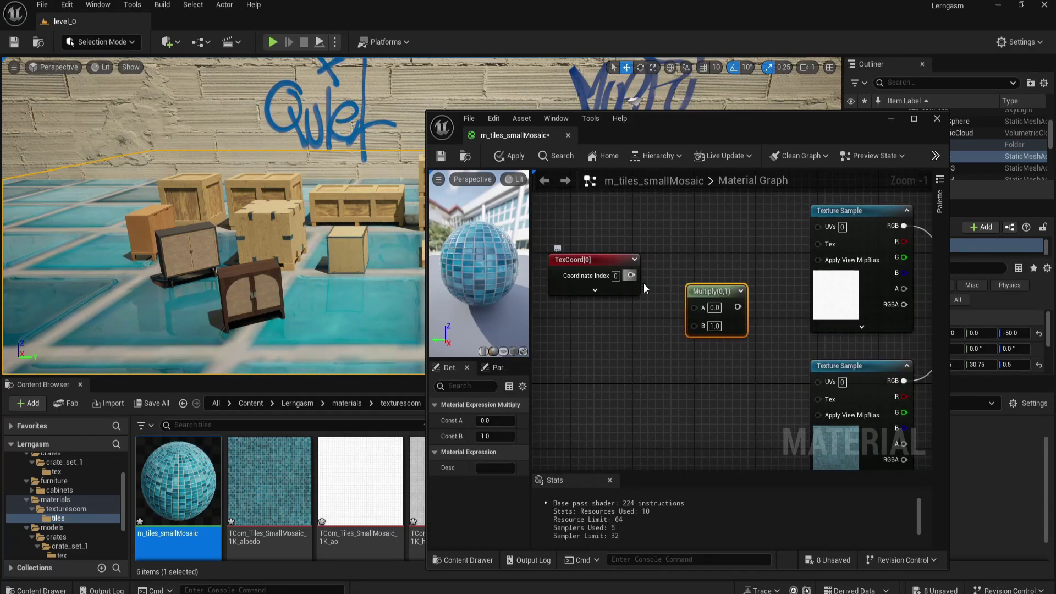
pyautogui.moveTo(631, 275); pyautogui.dragTo(818, 226)
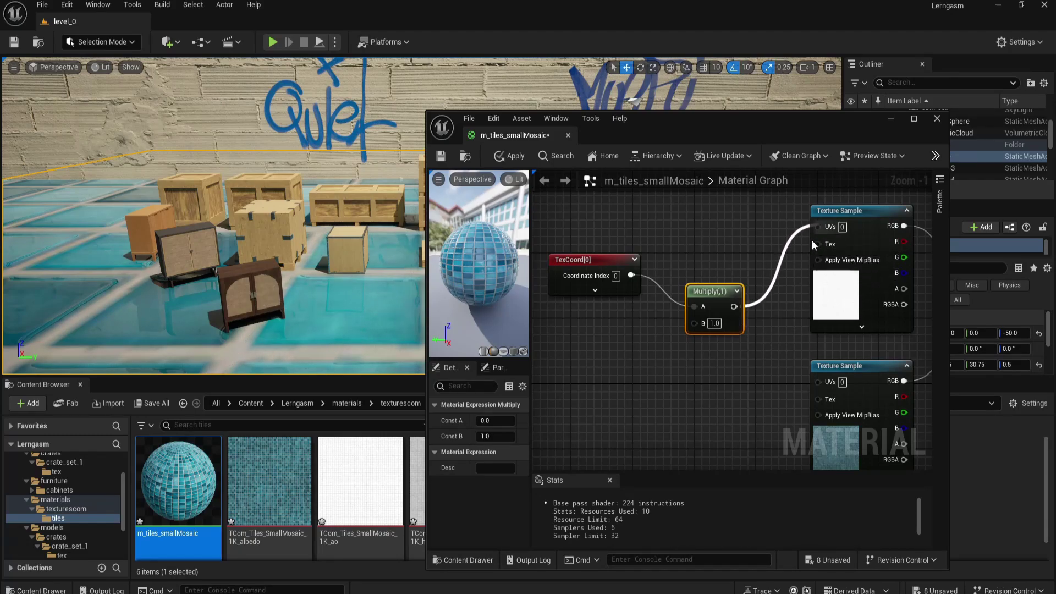
pyautogui.moveTo(735, 302); pyautogui.dragTo(816, 383)
pyautogui.scroll(-2, 632, 210)
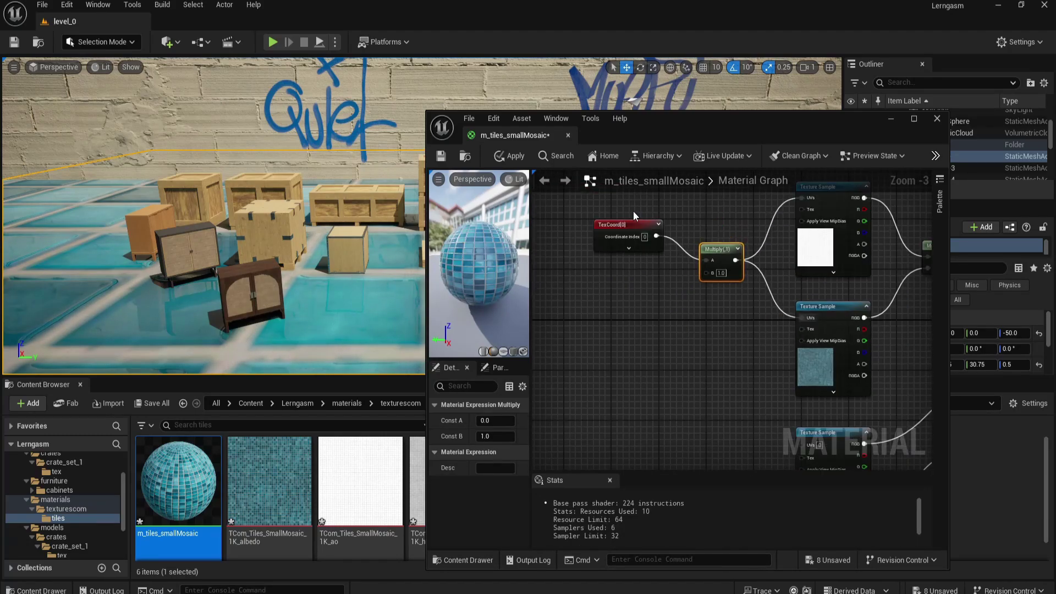
# Connect the new Multiply node's output to the UVs of the remaining three texture samples: roughness, normal and height.
pyautogui.moveTo(633, 212); pyautogui.dragTo(716, 259)
pyautogui.moveTo(716, 257); pyautogui.dragTo(687, 428)
pyautogui.moveTo(690, 427); pyautogui.dragTo(638, 241, button='right')
pyautogui.moveTo(655, 245); pyautogui.dragTo(761, 386)
pyautogui.scroll(-2, 711, 307)
pyautogui.moveTo(672, 282); pyautogui.dragTo(656, 421)
pyautogui.scroll(3, 711, 420)
pyautogui.moveTo(711, 420); pyautogui.dragTo(701, 350, button='right')
pyautogui.moveTo(608, 331); pyautogui.dragTo(758, 336)
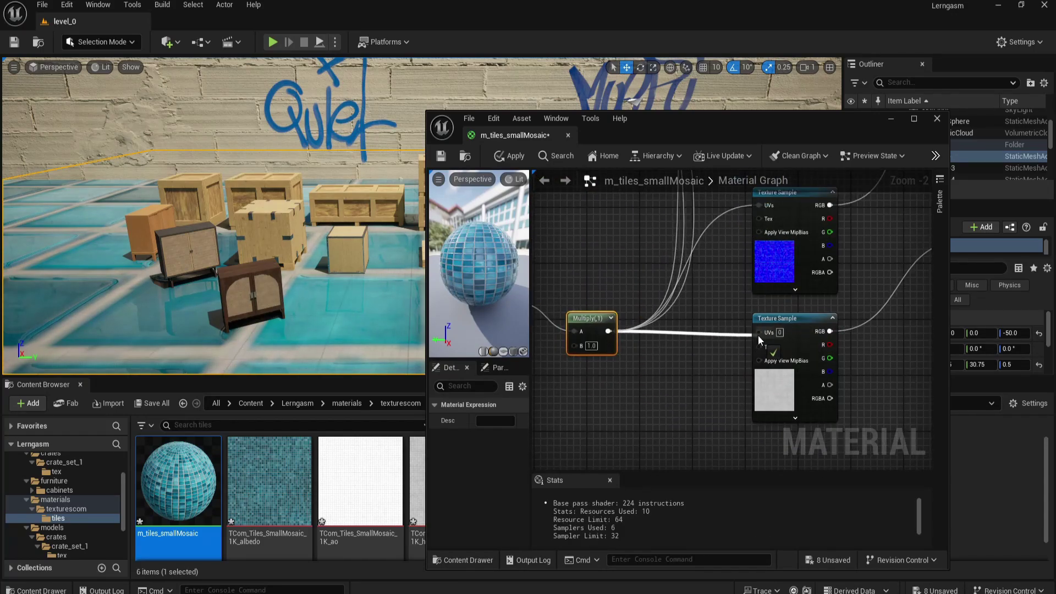
# Move the TexCoord and Multiply nodes together back up beside the first texture sample.
pyautogui.scroll(-4, 649, 334)
pyautogui.moveTo(584, 286); pyautogui.dragTo(641, 336)
pyautogui.moveTo(637, 328); pyautogui.dragTo(630, 231)
pyautogui.moveTo(660, 235); pyautogui.dragTo(692, 377, button='right')
pyautogui.scroll(2, 692, 377)
pyautogui.moveTo(632, 362); pyautogui.dragTo(605, 234)
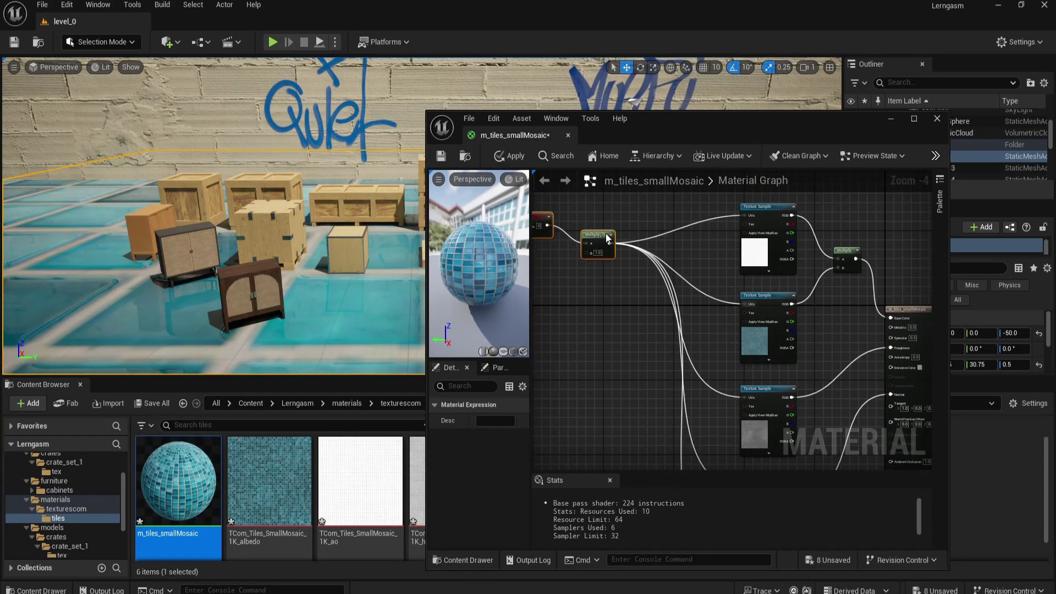
# Set the UV Multiply node's B value to 2 and apply the material changes.
pyautogui.click(638, 221)
pyautogui.moveTo(638, 223); pyautogui.dragTo(714, 257, button='right')
pyautogui.scroll(2, 695, 260)
pyautogui.click(688, 302)
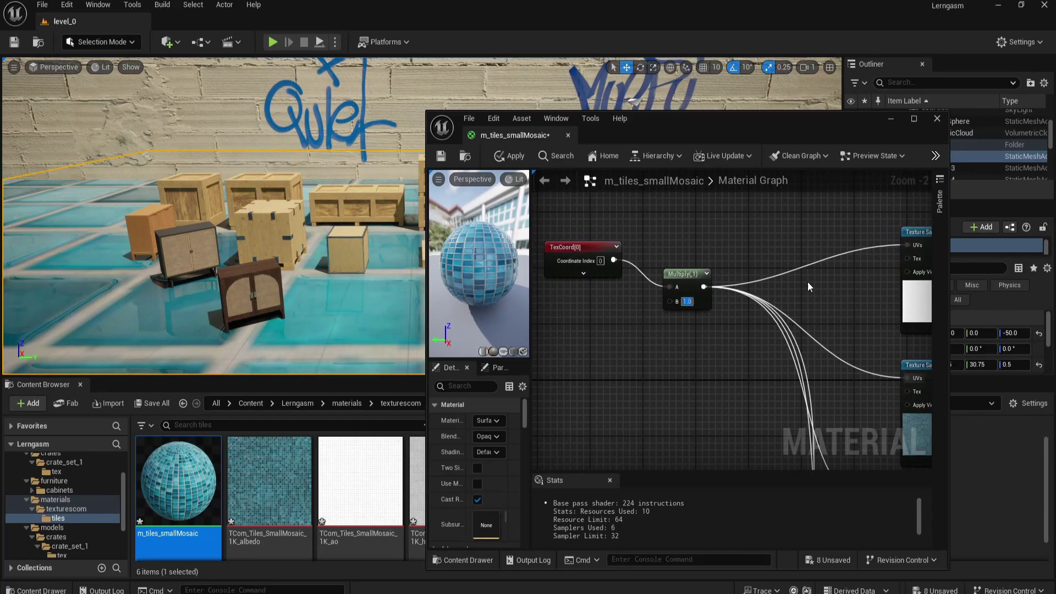
pyautogui.write('2')
pyautogui.press('Return')
pyautogui.click(511, 156)
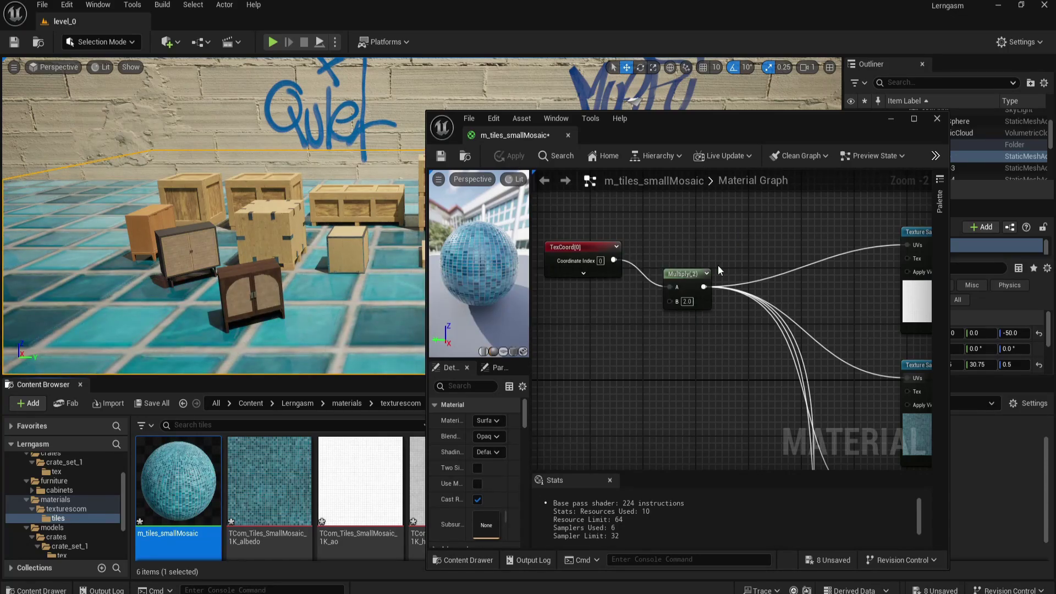
# Set the UV Multiply node's B value to 3 and apply the material changes.
pyautogui.click(689, 301)
pyautogui.write('3')
pyautogui.press('Return')
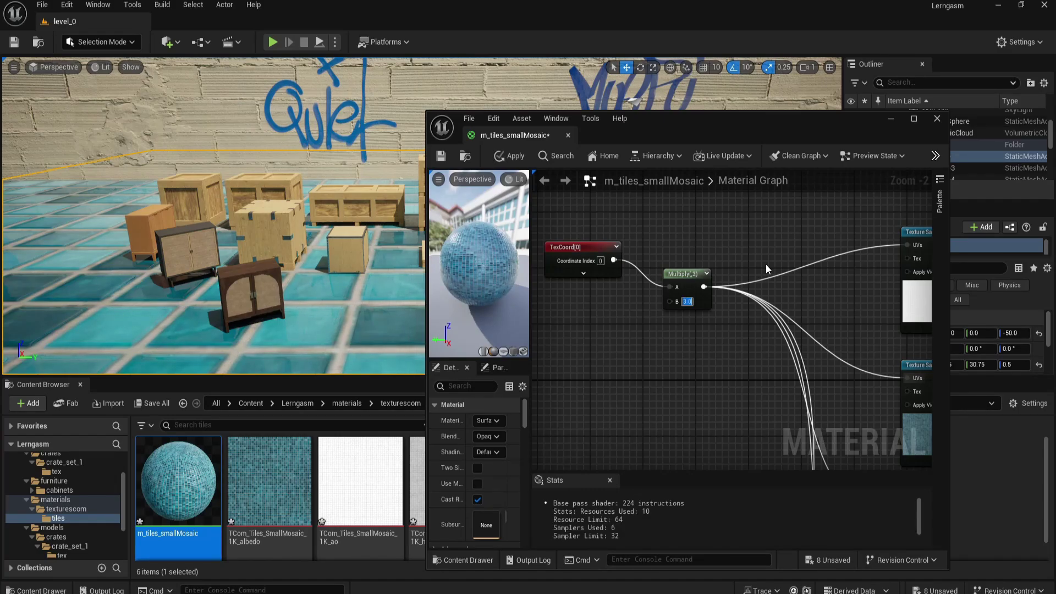
pyautogui.click(507, 156)
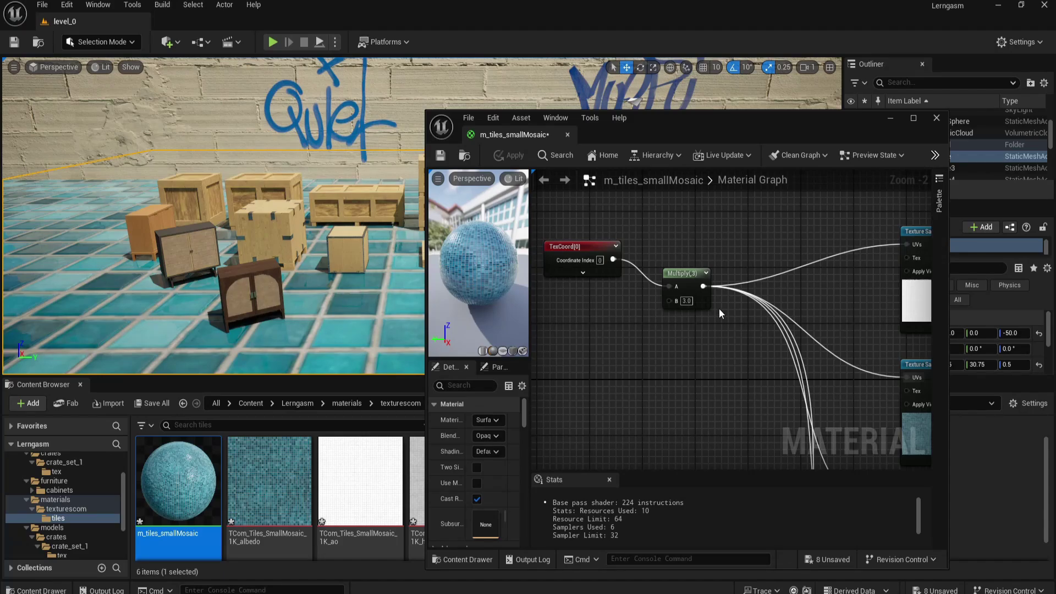
# Add a Constant node below TexCoord, connect it to the Multiply node's B input, and set its value to 1.
pyautogui.rightClick(599, 328)
pyautogui.write('cons')
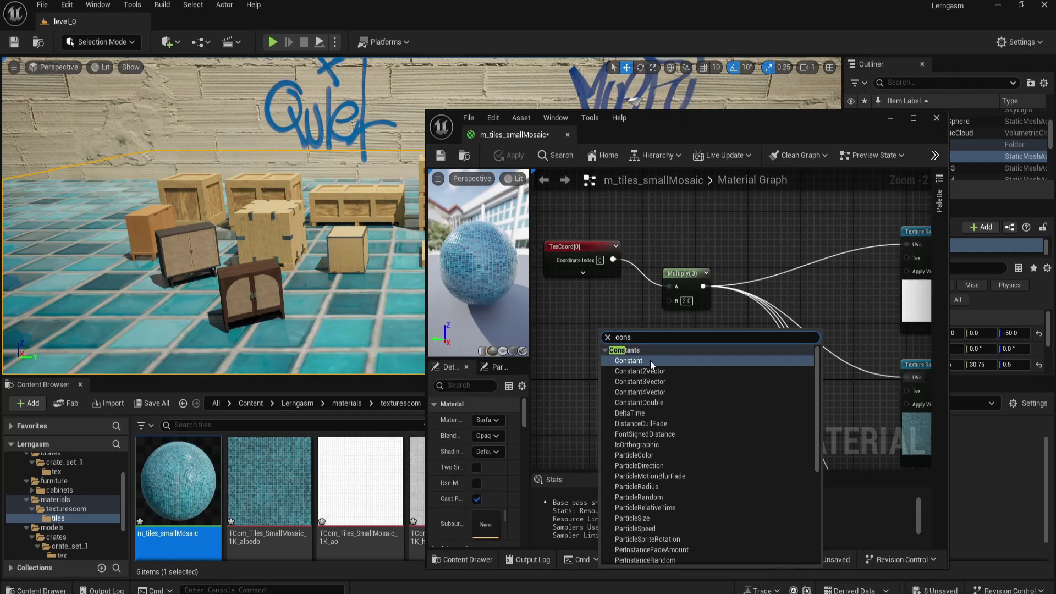
pyautogui.click(650, 360)
pyautogui.moveTo(633, 336); pyautogui.dragTo(671, 303)
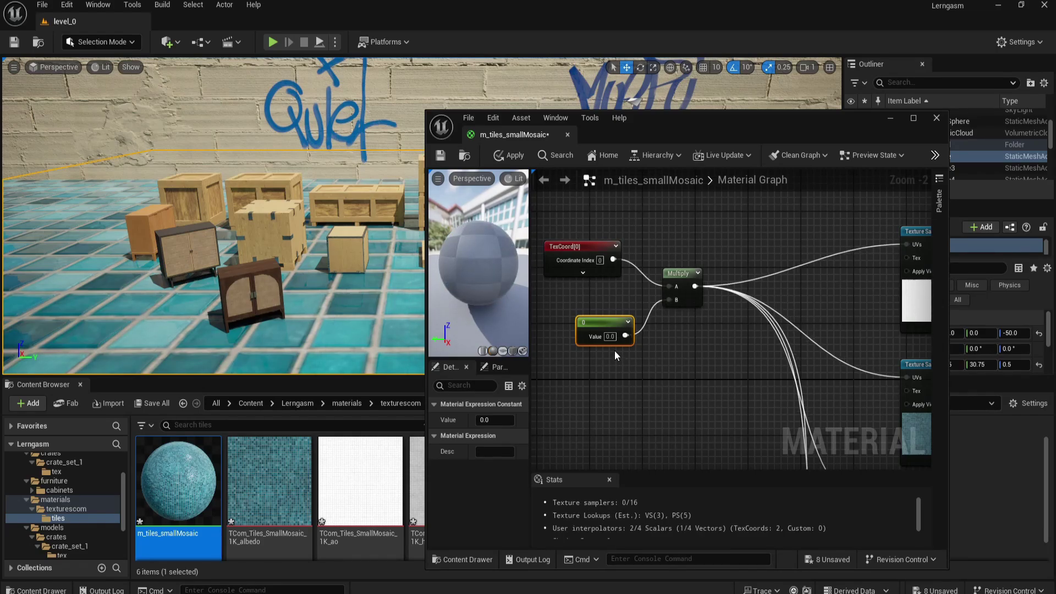
pyautogui.click(610, 336)
pyautogui.write('1')
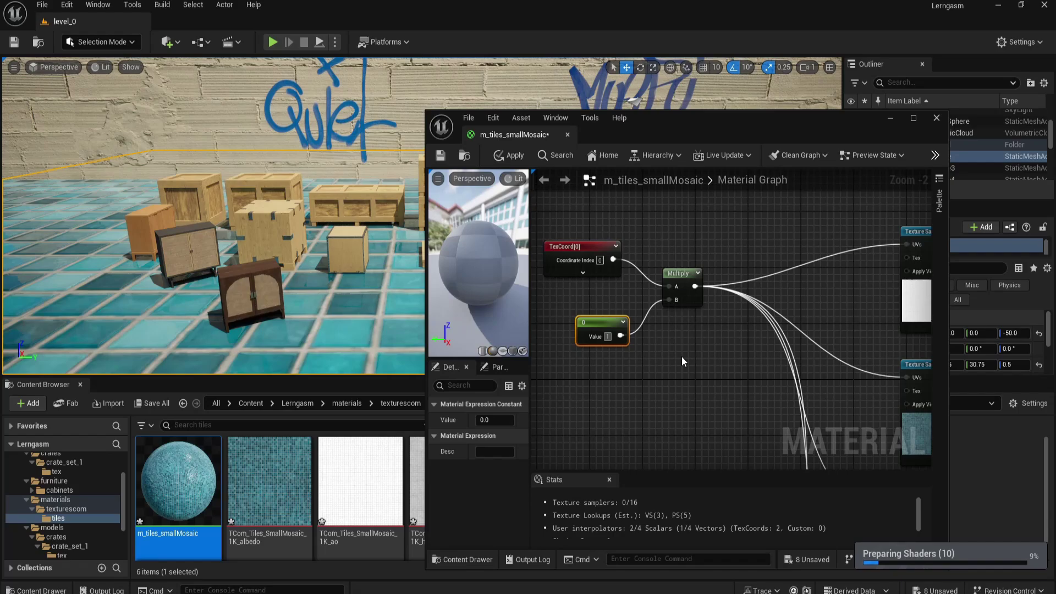
pyautogui.click(682, 355)
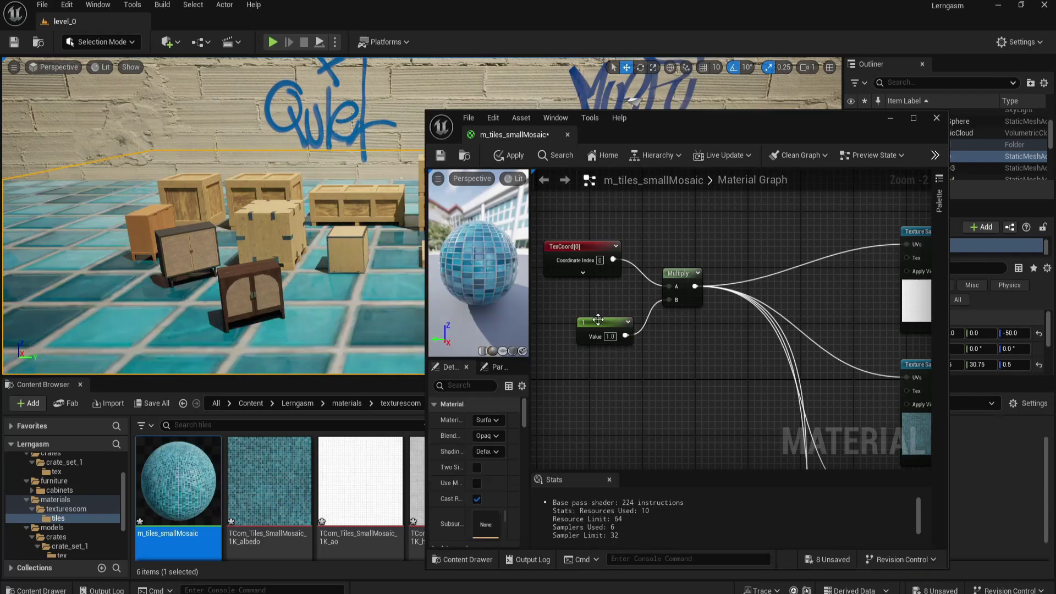
# Convert the Constant node to a parameter named "scale" and align it below the TexCoord node.
pyautogui.click(598, 320)
pyautogui.rightClick(608, 326)
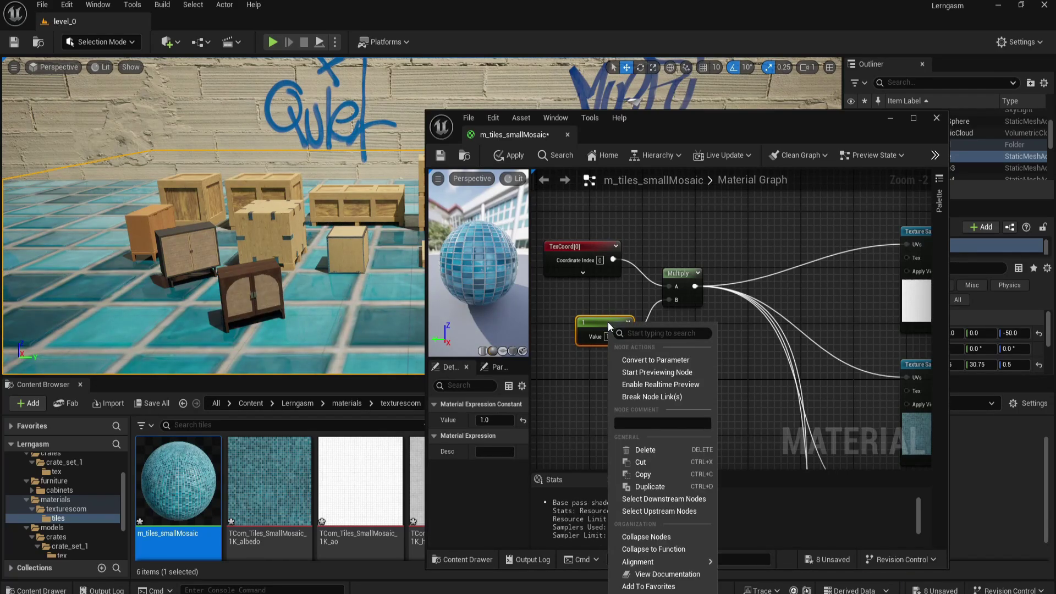
pyautogui.click(671, 361)
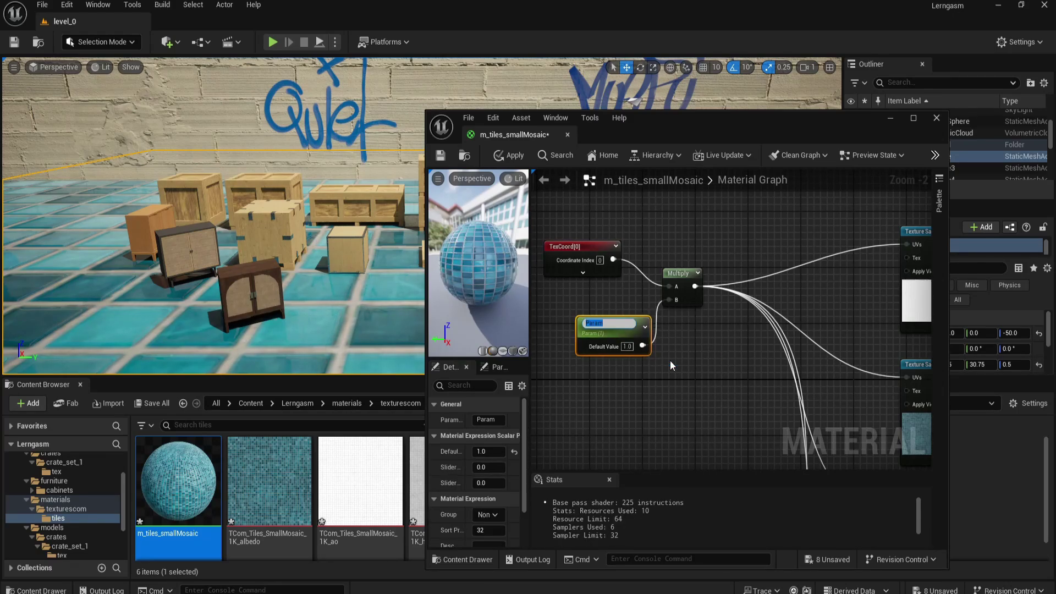
pyautogui.write('scale')
pyautogui.press('Return')
pyautogui.moveTo(622, 328); pyautogui.dragTo(597, 321)
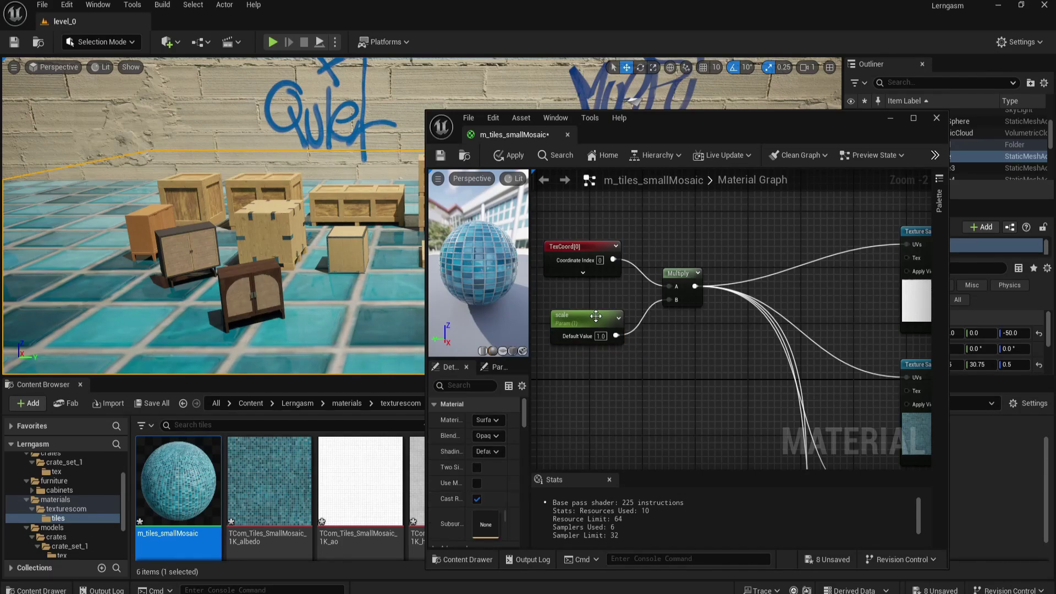
# Create a material instance from m_tiles_smallMosaic with the default name and assign it to the floor in the level.
pyautogui.rightClick(194, 484)
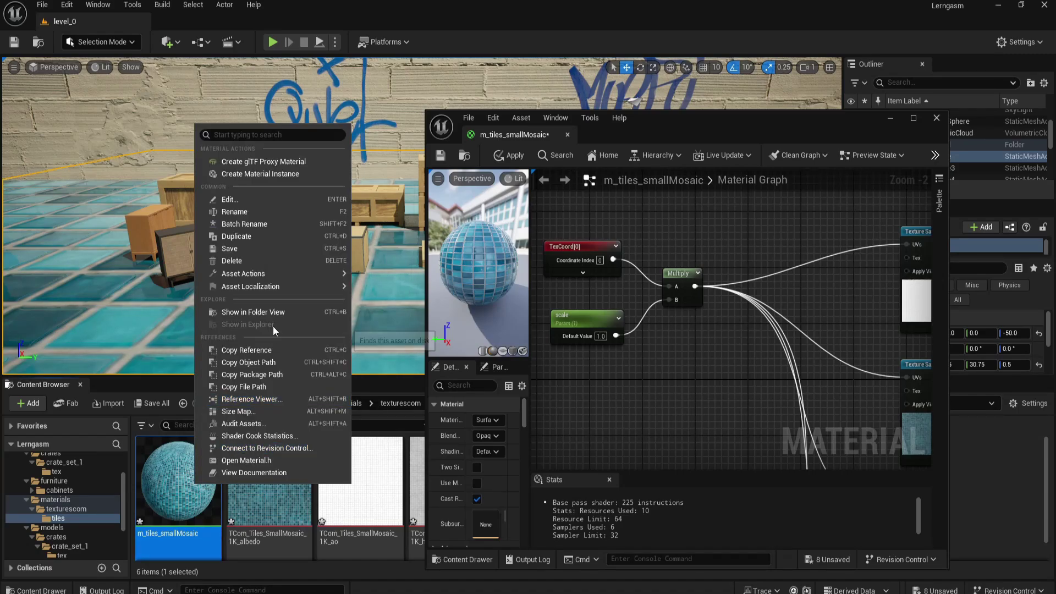
pyautogui.click(279, 174)
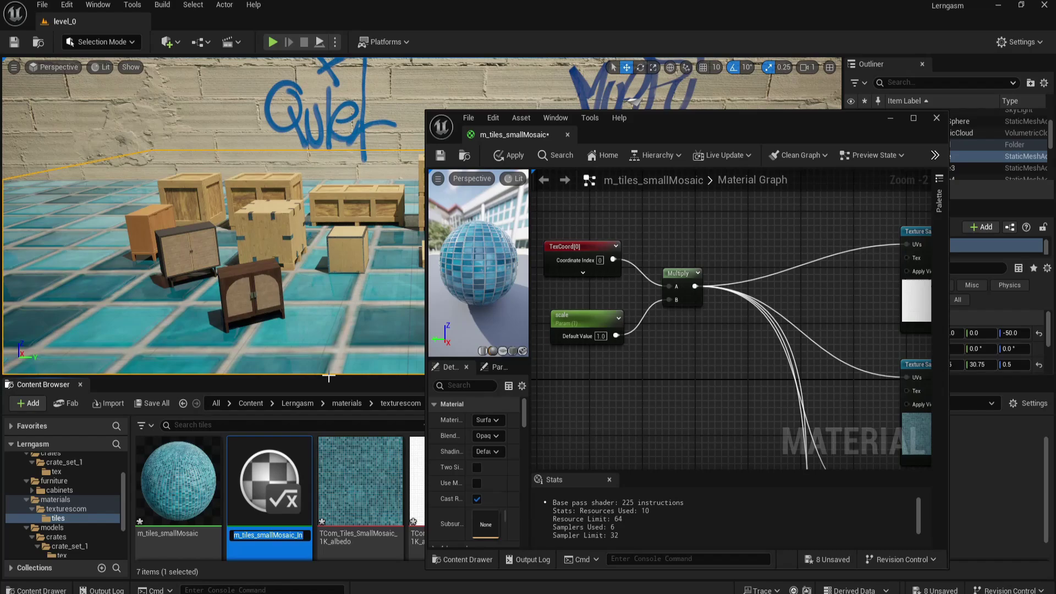
pyautogui.click(275, 484)
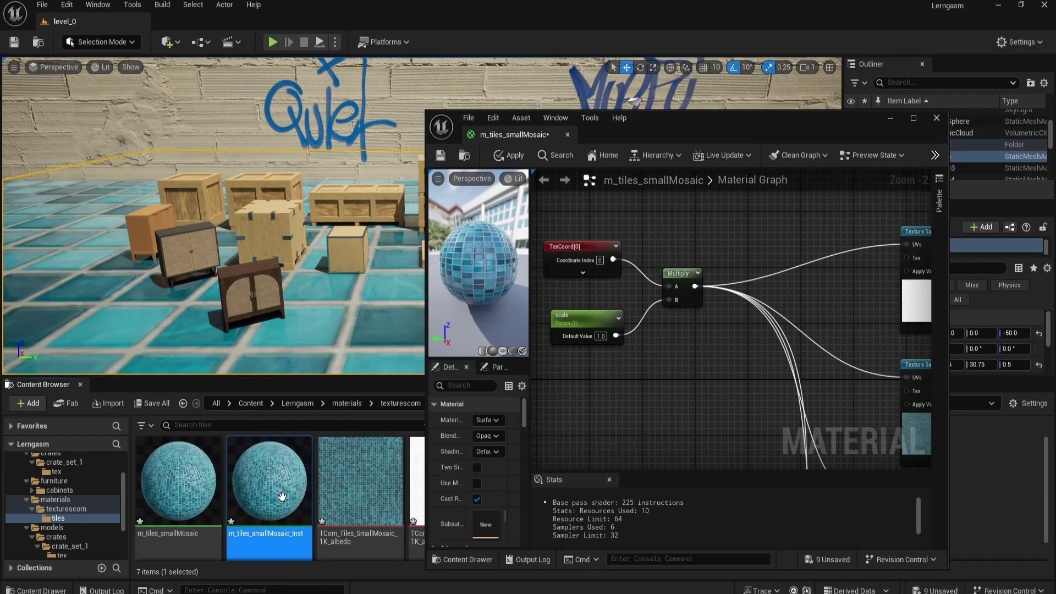
pyautogui.moveTo(282, 497); pyautogui.dragTo(261, 349)
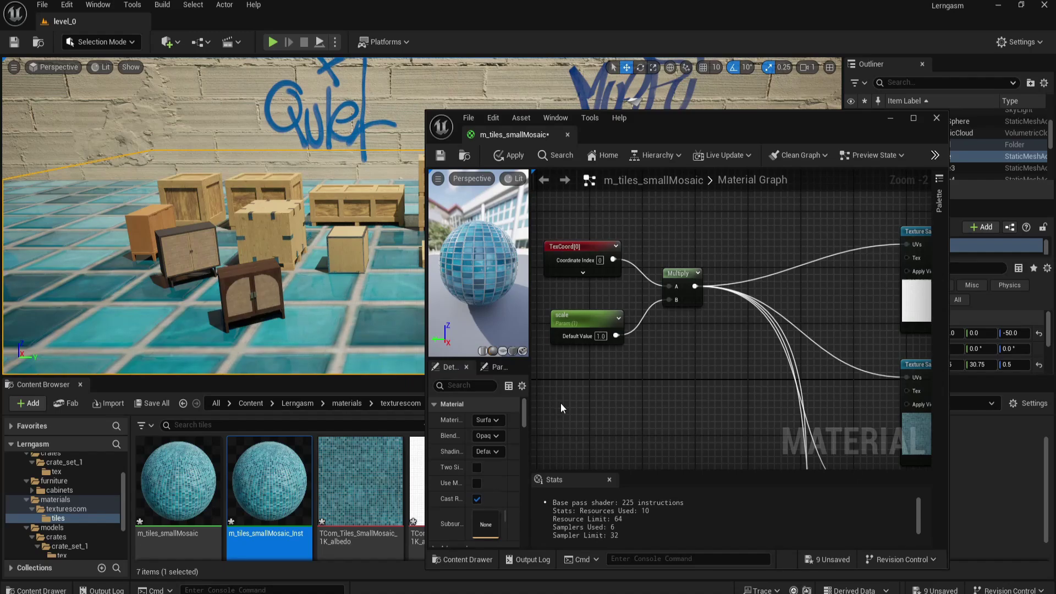
# Open the new material instance, move its window clear of the material editor, and apply the parent material's changes.
pyautogui.doubleClick(263, 483)
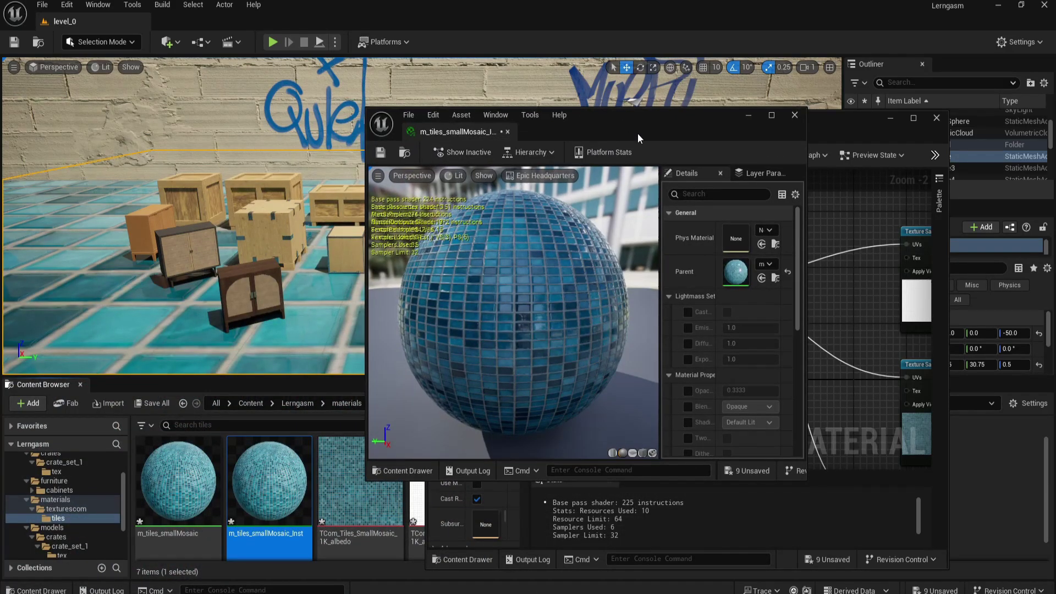
pyautogui.moveTo(638, 133); pyautogui.dragTo(805, 299)
pyautogui.click(498, 154)
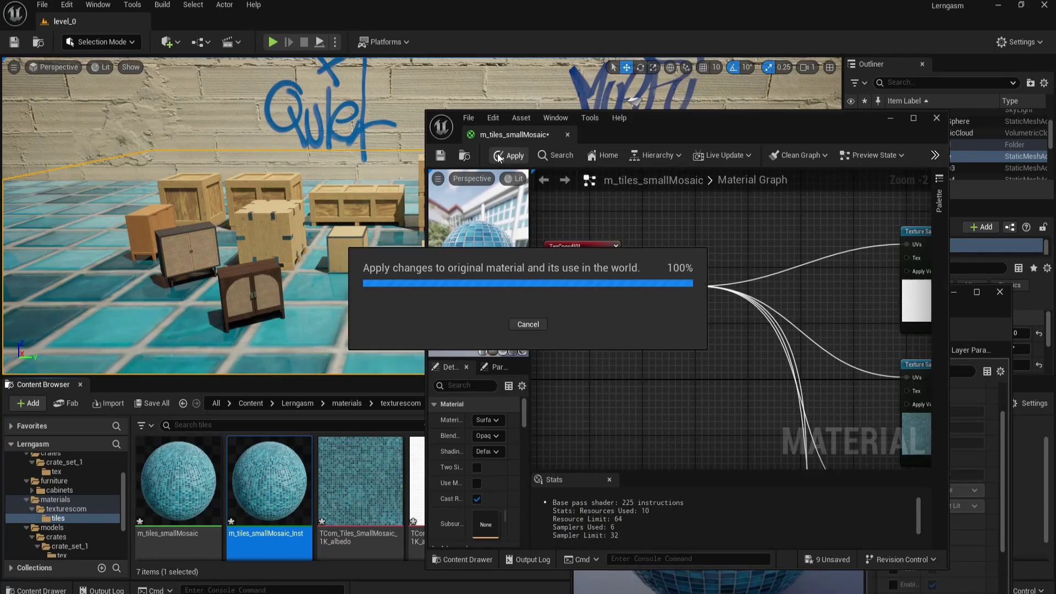
# Bring the material instance's window back into view and enable its scale parameter override.
pyautogui.click(781, 592)
pyautogui.moveTo(823, 308); pyautogui.dragTo(791, 179)
pyautogui.scroll(2, 891, 333)
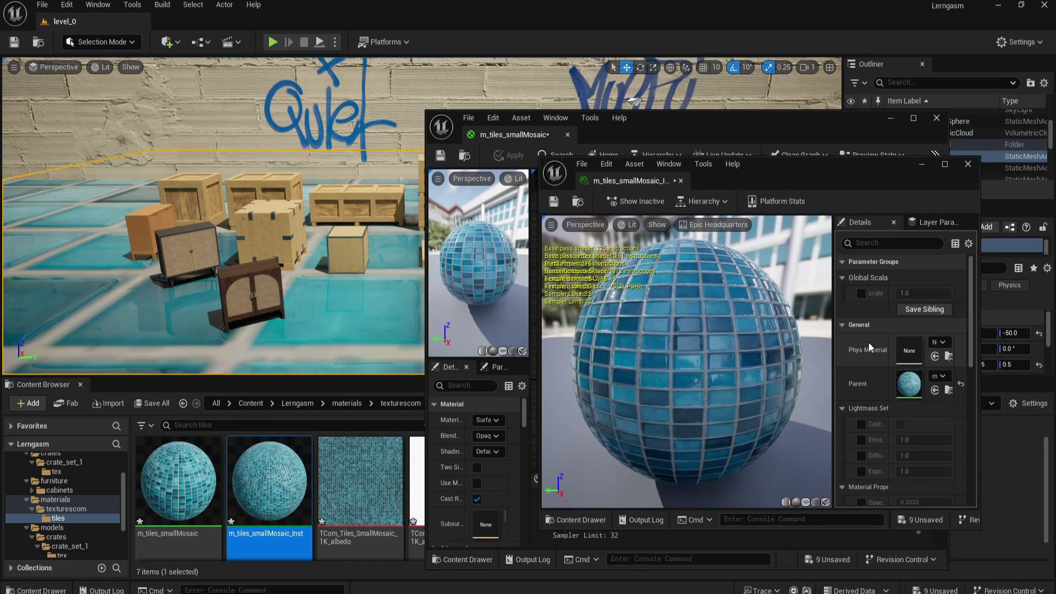
pyautogui.click(861, 294)
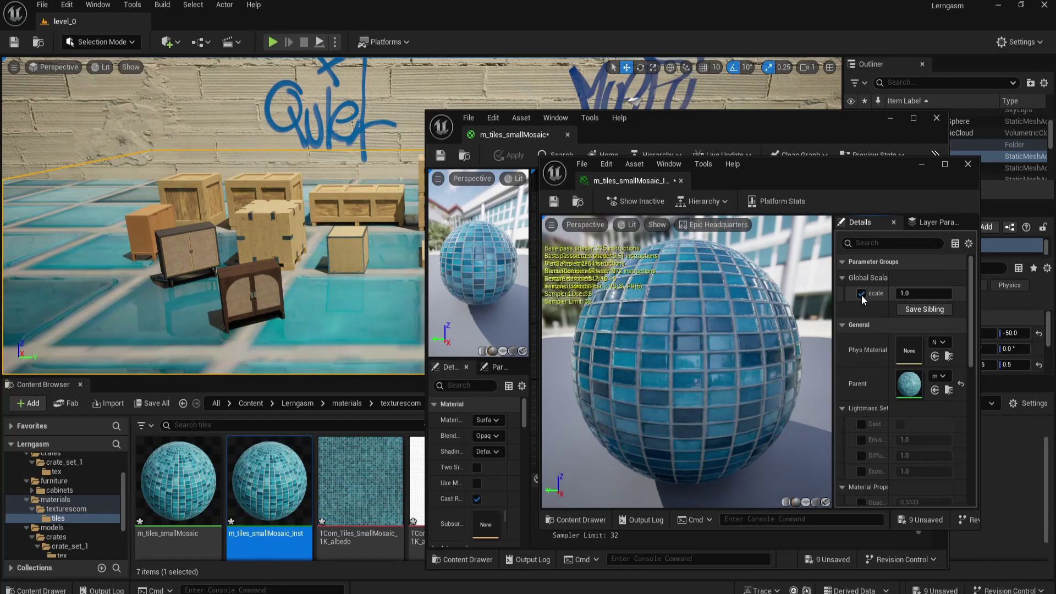
# Set the material instance's scale to 2.0 and move its window lower to uncover the material graph.
pyautogui.moveTo(909, 294); pyautogui.dragTo(935, 294)
pyautogui.click(907, 295)
pyautogui.write('1.0')
pyautogui.press('Return')
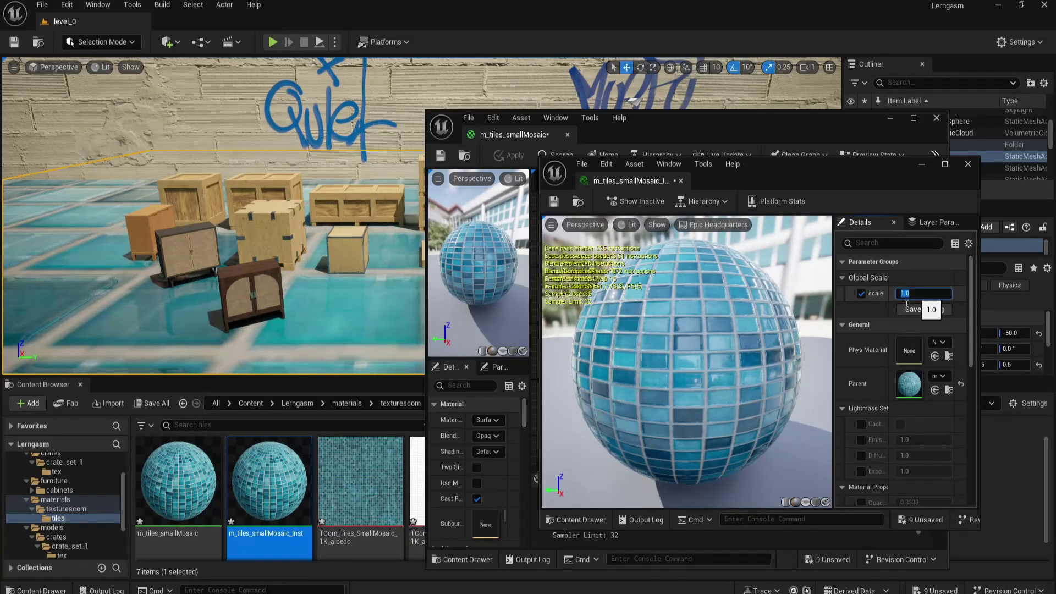
pyautogui.moveTo(823, 173); pyautogui.dragTo(861, 290)
pyautogui.press('Return')
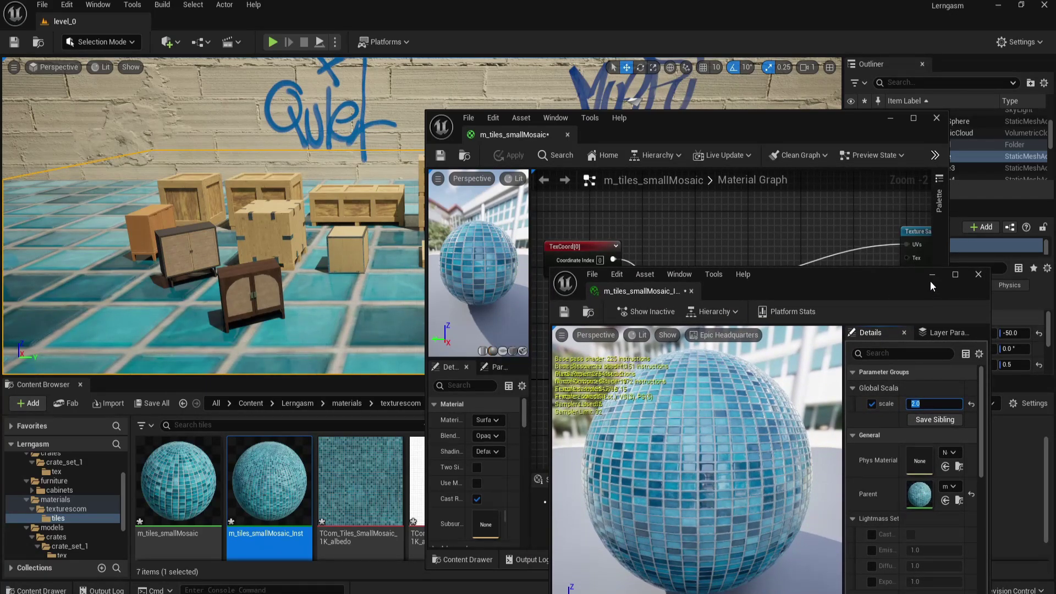
# Duplicate the scale parameter below the original and rename the one connected to the Multiply node scale_u.
pyautogui.click(773, 222)
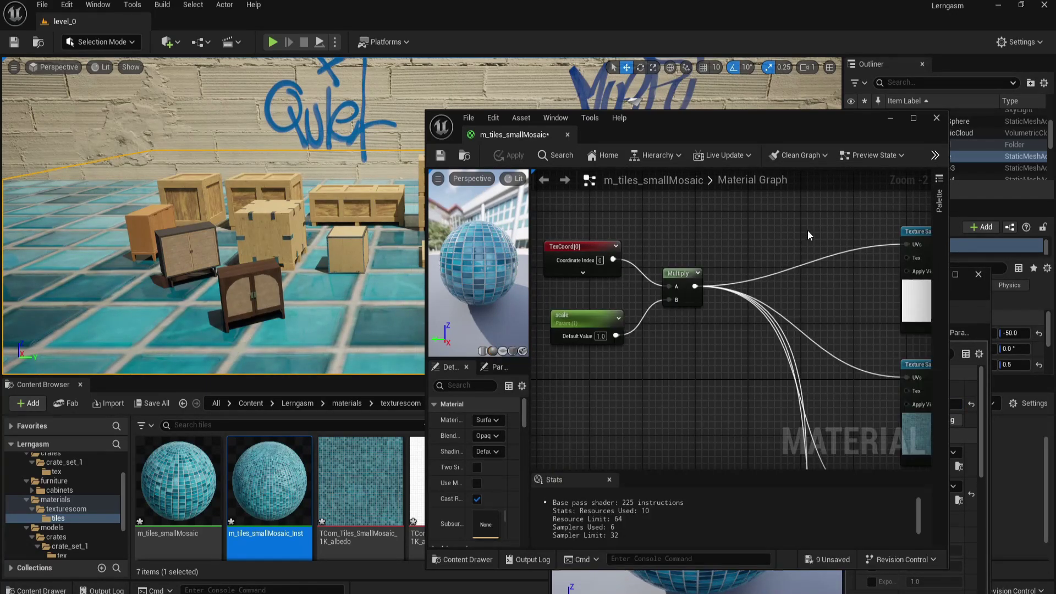
pyautogui.moveTo(680, 339); pyautogui.dragTo(721, 333, button='right')
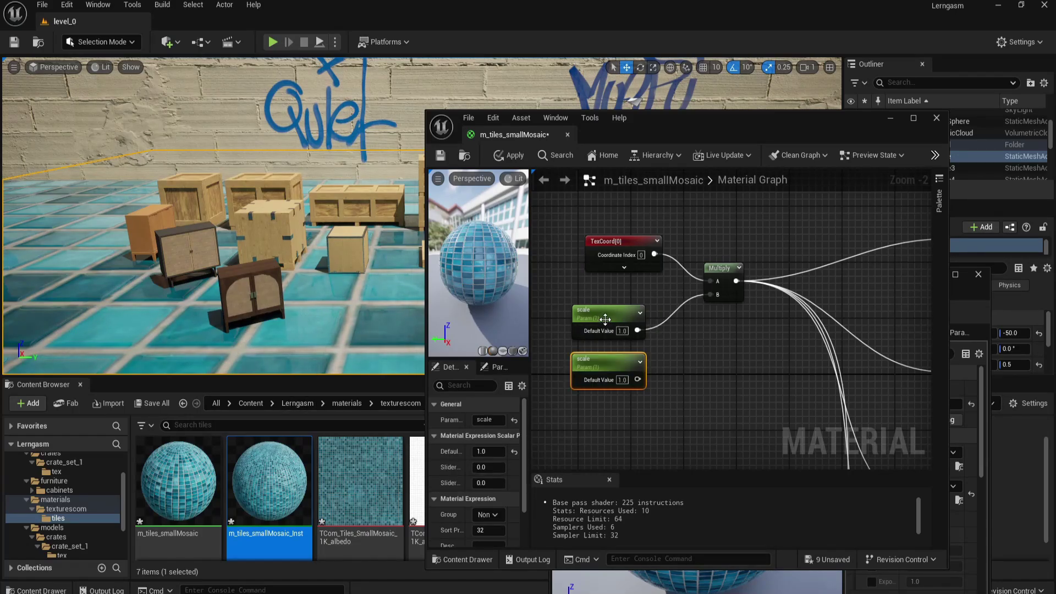
pyautogui.click(606, 318)
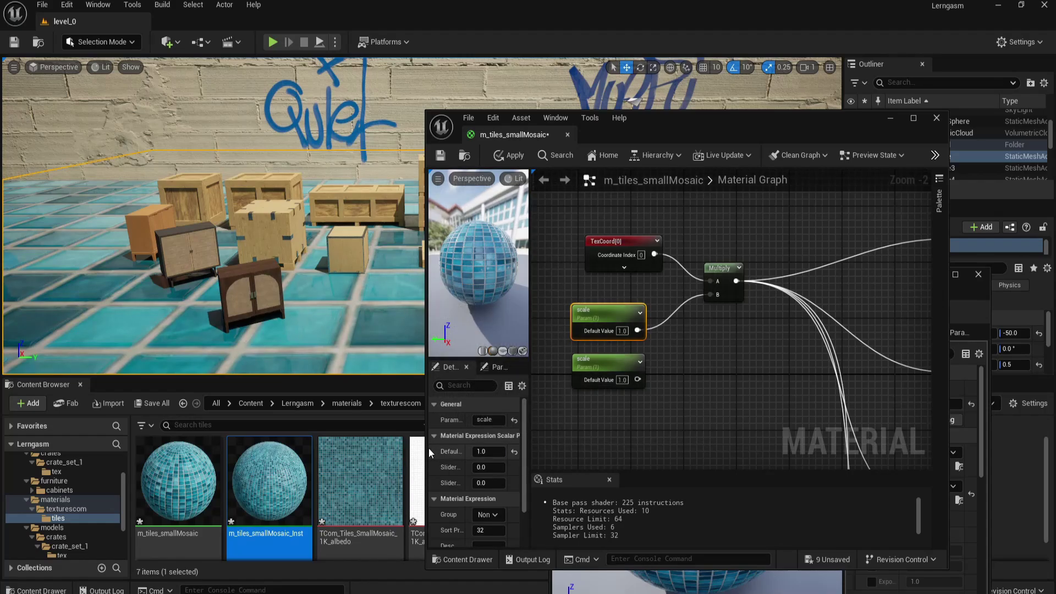
pyautogui.moveTo(530, 461); pyautogui.dragTo(557, 459)
pyautogui.click(519, 420)
pyautogui.press('End')
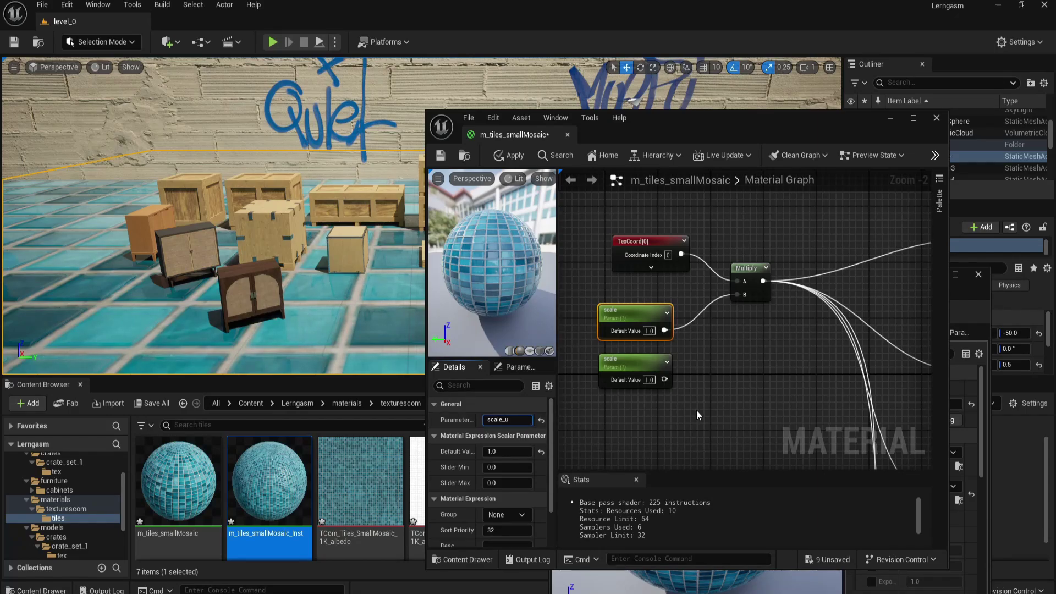
# Rename the duplicated, unconnected scale parameter as scale_v.
pyautogui.click(622, 370)
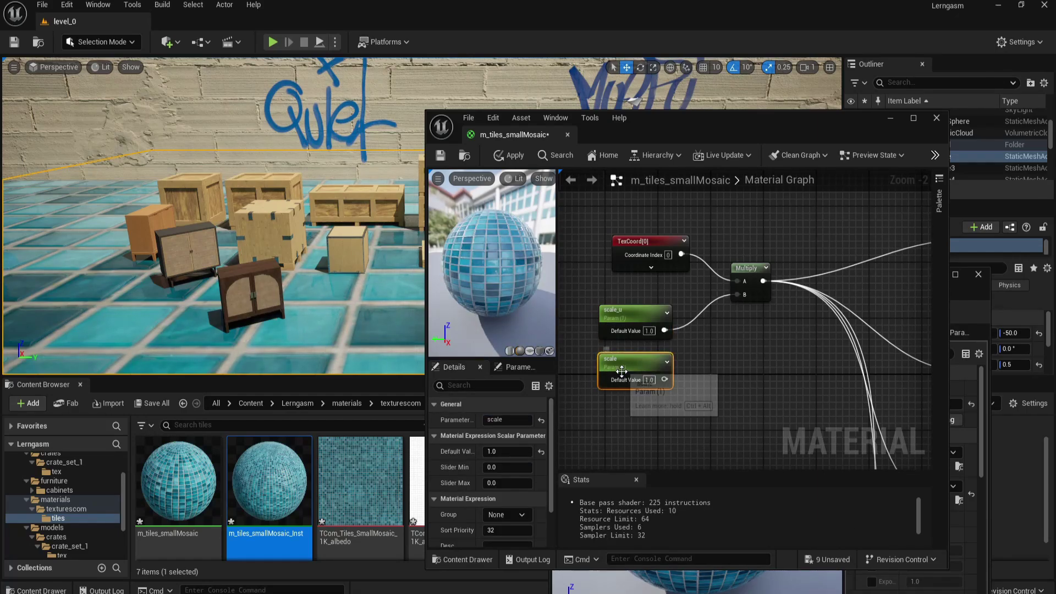
pyautogui.click(516, 421)
pyautogui.press('End')
pyautogui.write('_v')
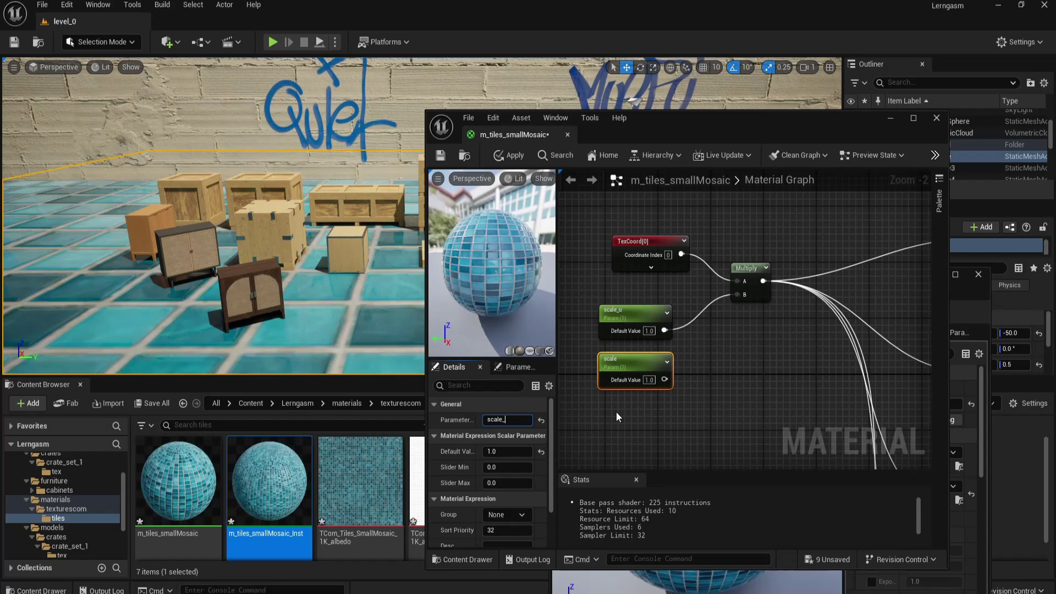
pyautogui.click(699, 396)
# Add a MakeFloat2 node to the graph beside the scale_v parameter.
pyautogui.moveTo(716, 353); pyautogui.dragTo(691, 369, button='right')
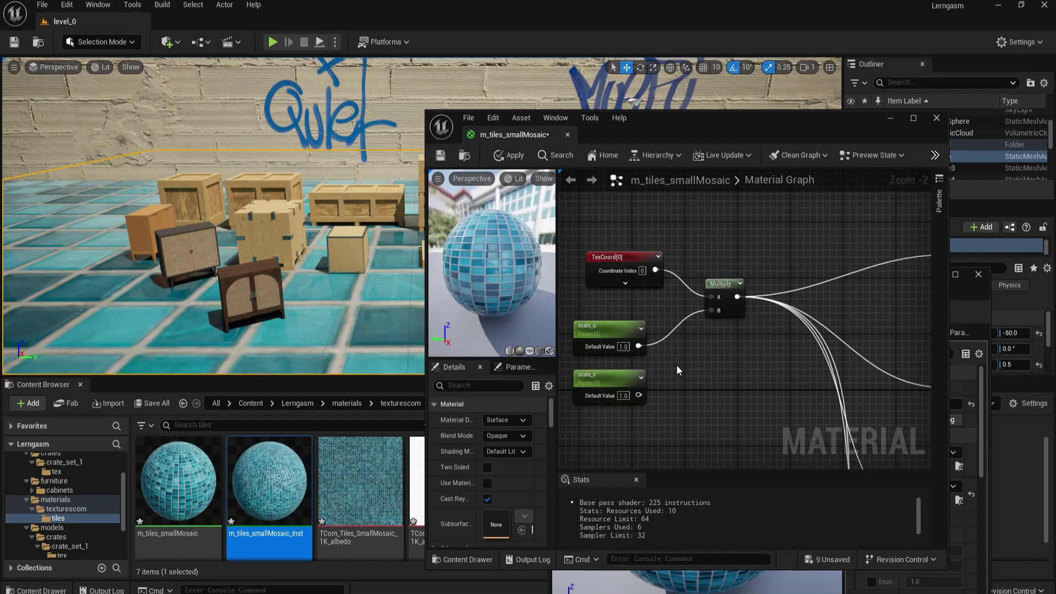
pyautogui.rightClick(675, 365)
pyautogui.write('f')
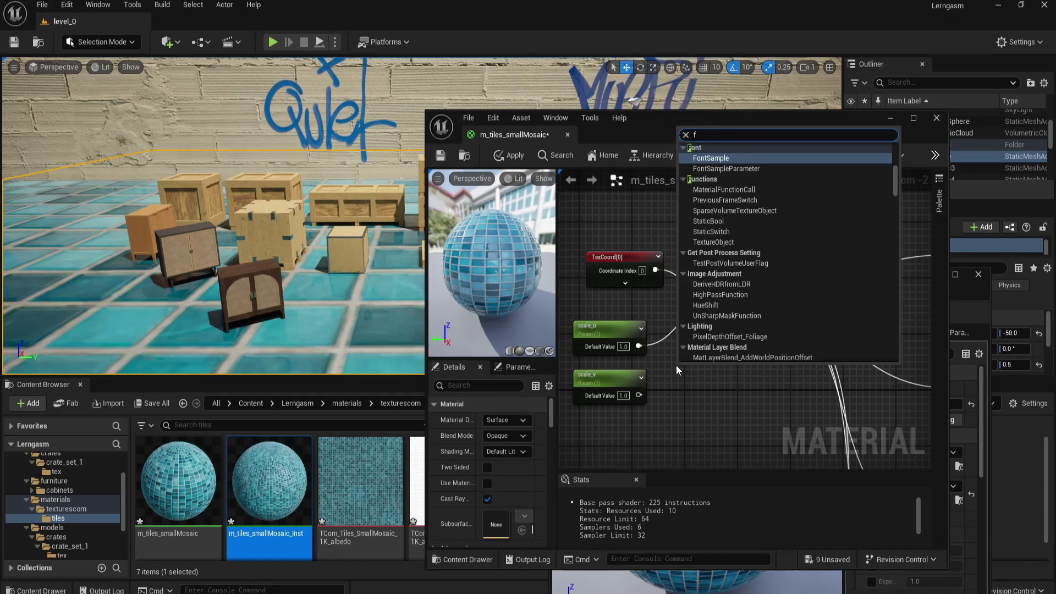
pyautogui.write('loat2')
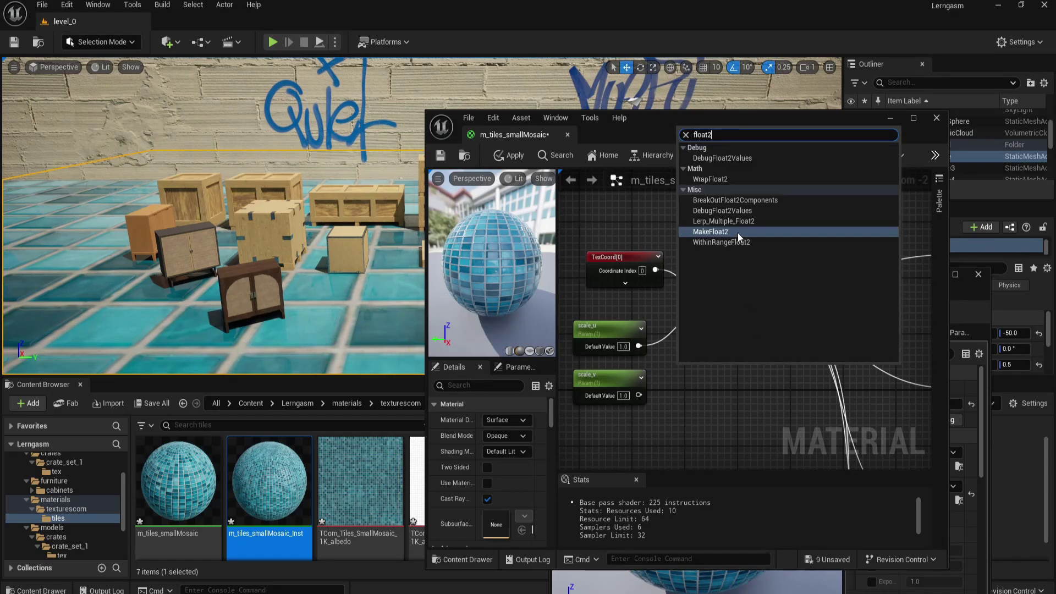
pyautogui.click(710, 231)
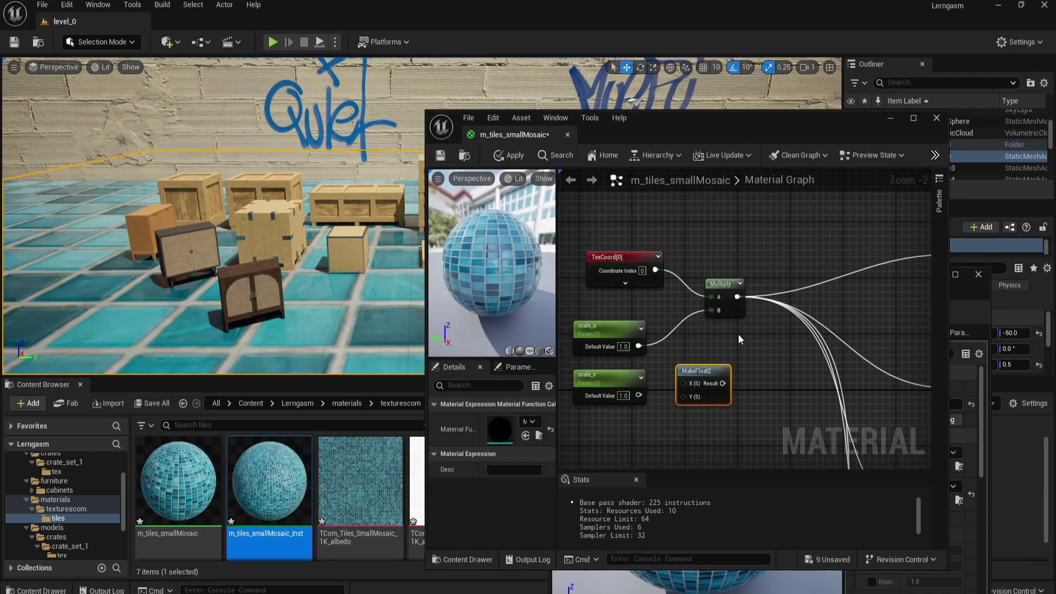
# Combine scale_u and scale_v through MakeFloat2 into the Multiply node's B input, and place the three nodes before it.
pyautogui.moveTo(638, 346); pyautogui.dragTo(710, 313)
pyautogui.moveTo(591, 312); pyautogui.dragTo(690, 397)
pyautogui.moveTo(685, 353); pyautogui.dragTo(625, 339)
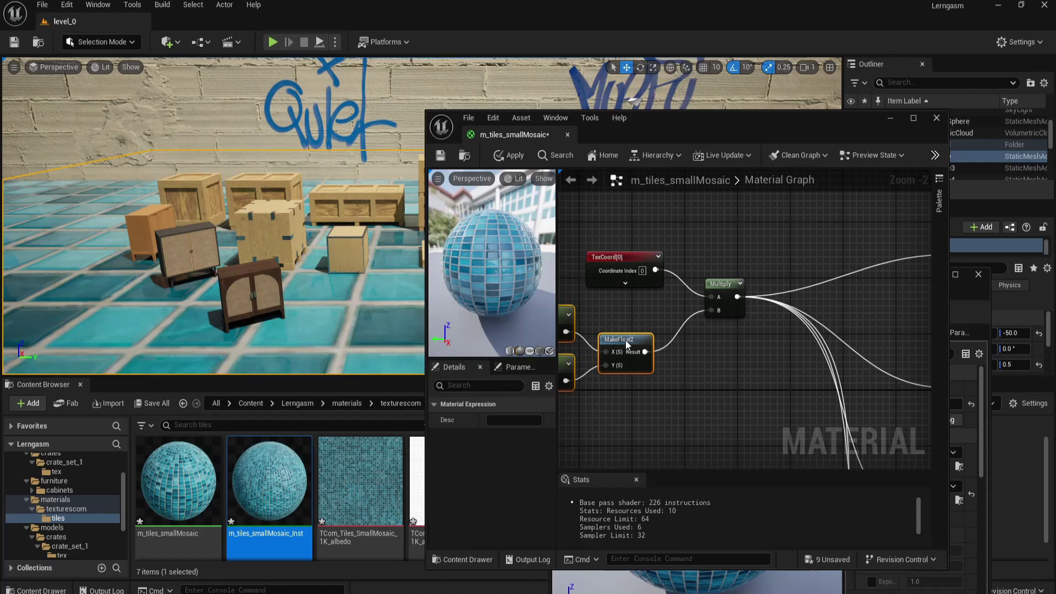
pyautogui.moveTo(693, 382); pyautogui.dragTo(757, 377, button='right')
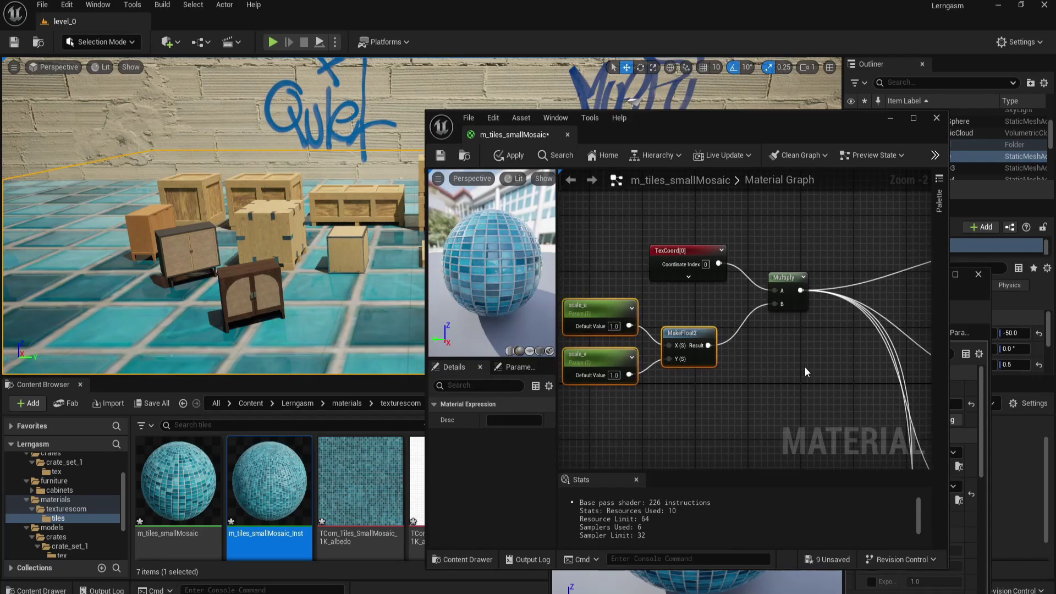
# Apply the material changes, then enable the instance's scale_v override and set scale_u to 1.0.
pyautogui.click(515, 156)
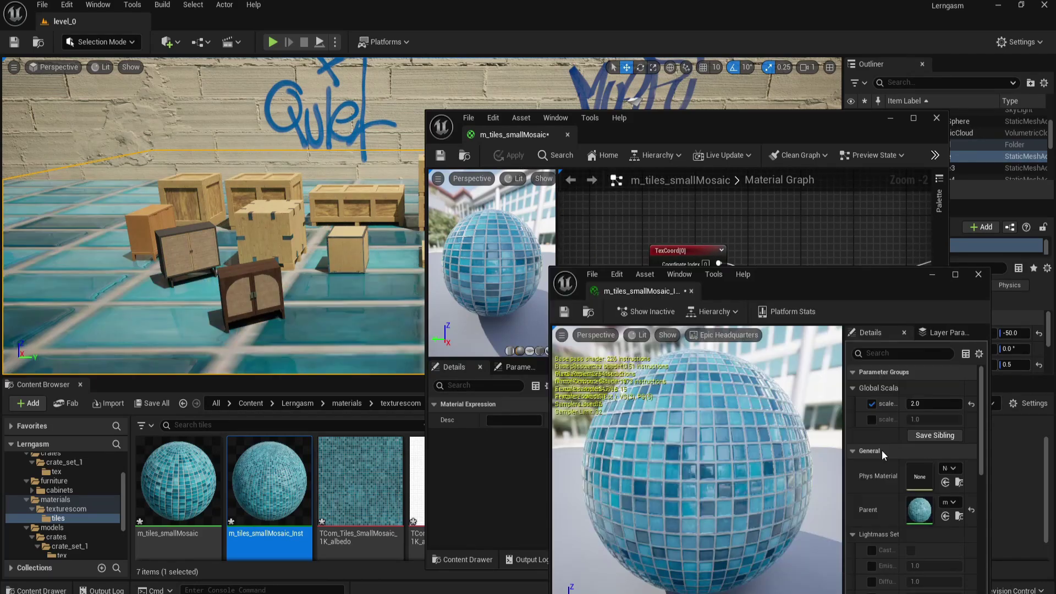
pyautogui.click(872, 420)
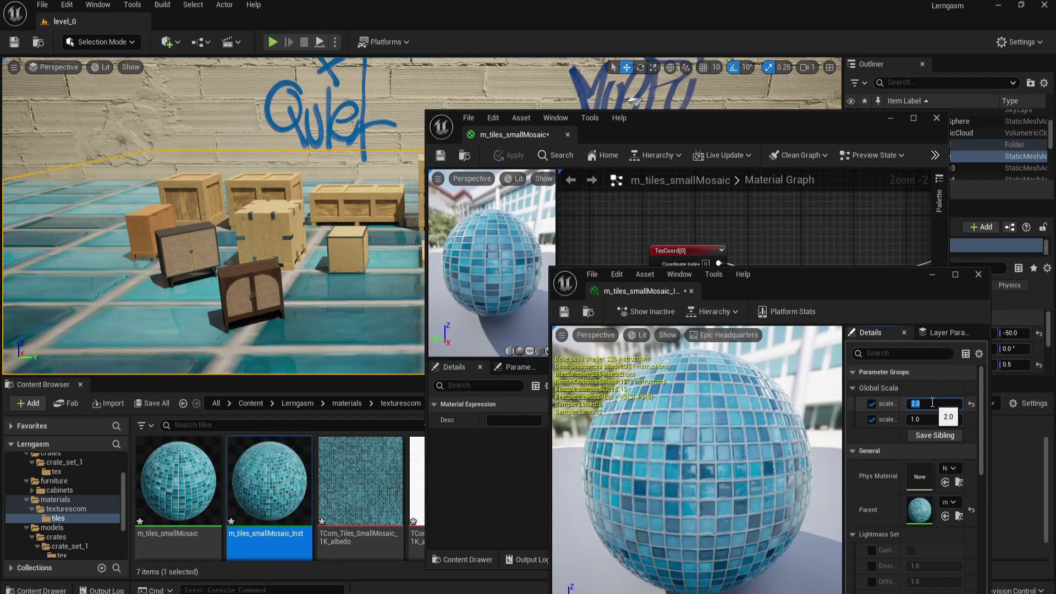
pyautogui.press('Return')
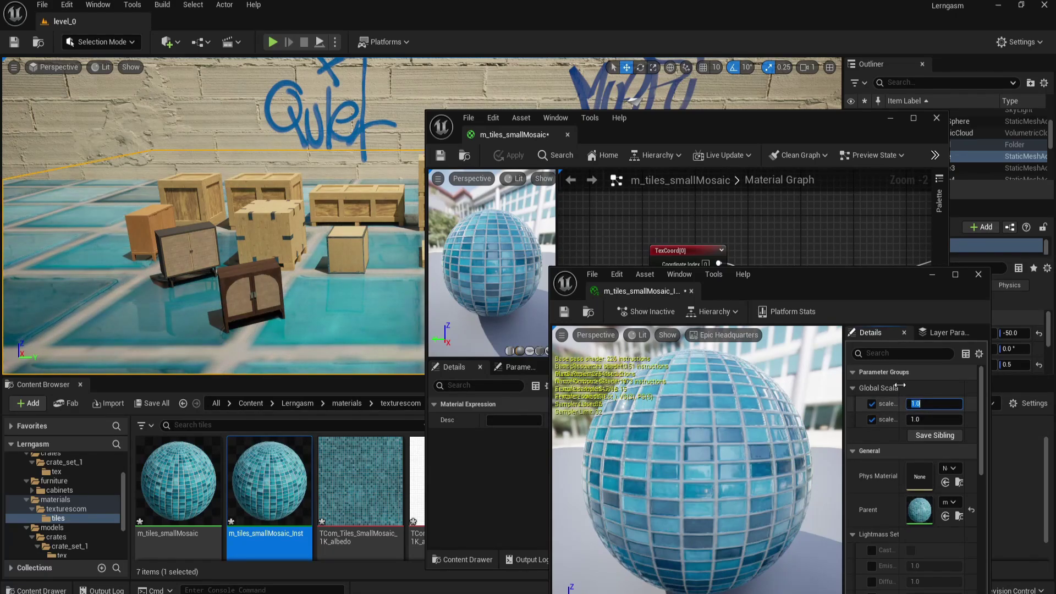
# Try different scale_u and scale_v values in the instance, moving the material editor aside to see the floor's tiling.
pyautogui.moveTo(924, 405); pyautogui.dragTo(960, 419)
pyautogui.moveTo(771, 128); pyautogui.dragTo(825, 112)
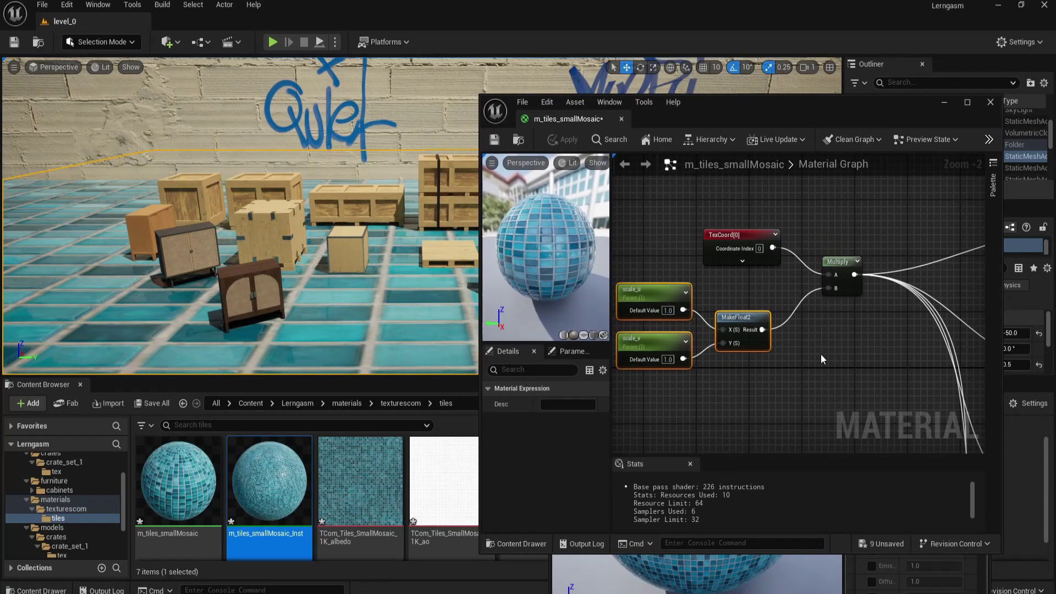
pyautogui.moveTo(933, 116); pyautogui.dragTo(819, 467)
pyautogui.click(940, 409)
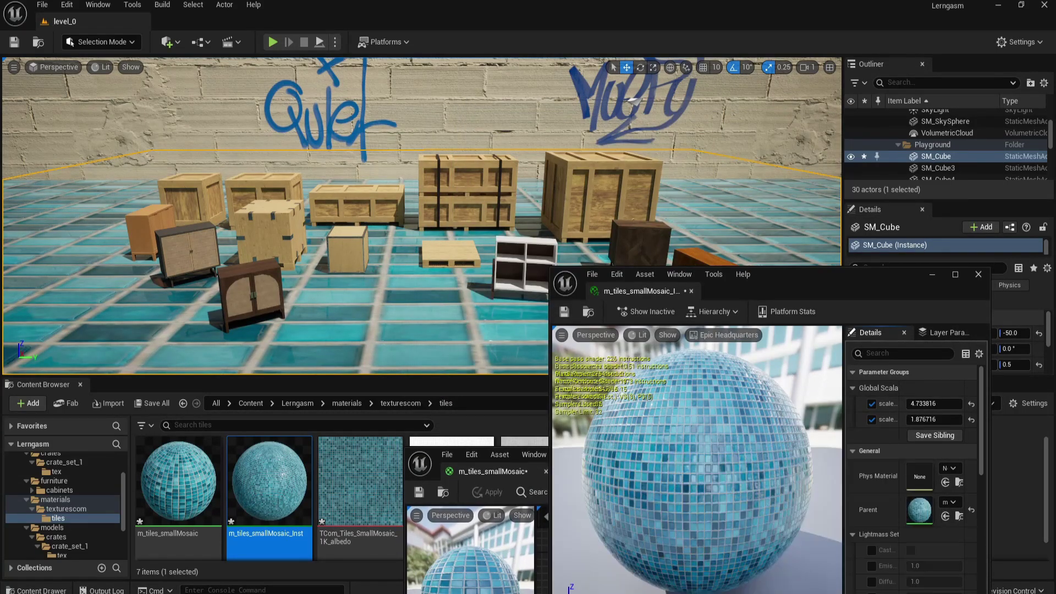
pyautogui.moveTo(939, 404)
pyautogui.mouseDown()
pyautogui.moveTo(915, 403)
pyautogui.moveTo(940, 420)
pyautogui.mouseUp()
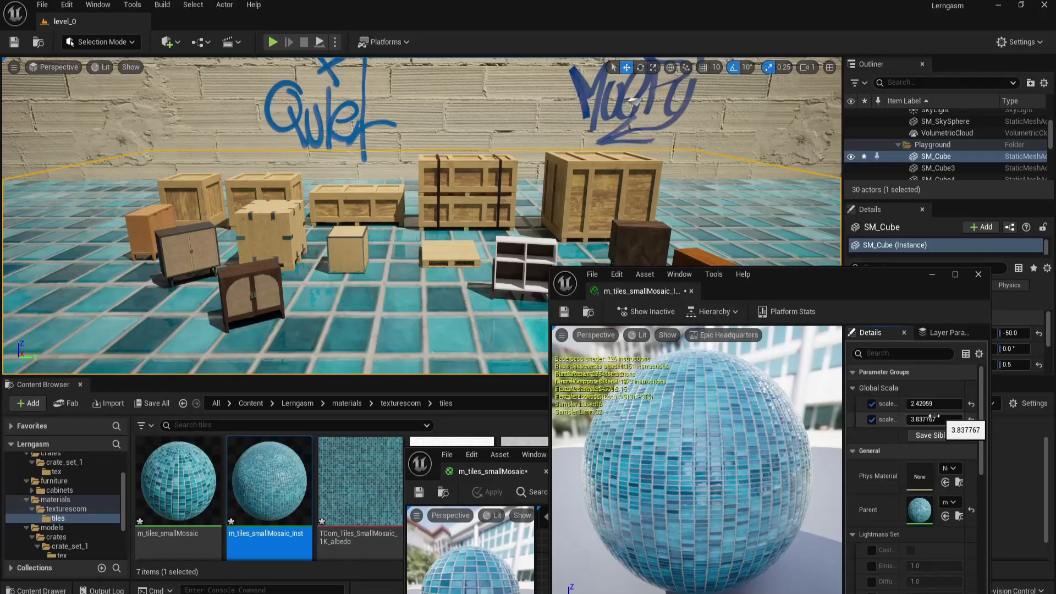
# Set both scale_v and scale_u in the material instance to 2.0.
pyautogui.click(927, 419)
pyautogui.press('Return')
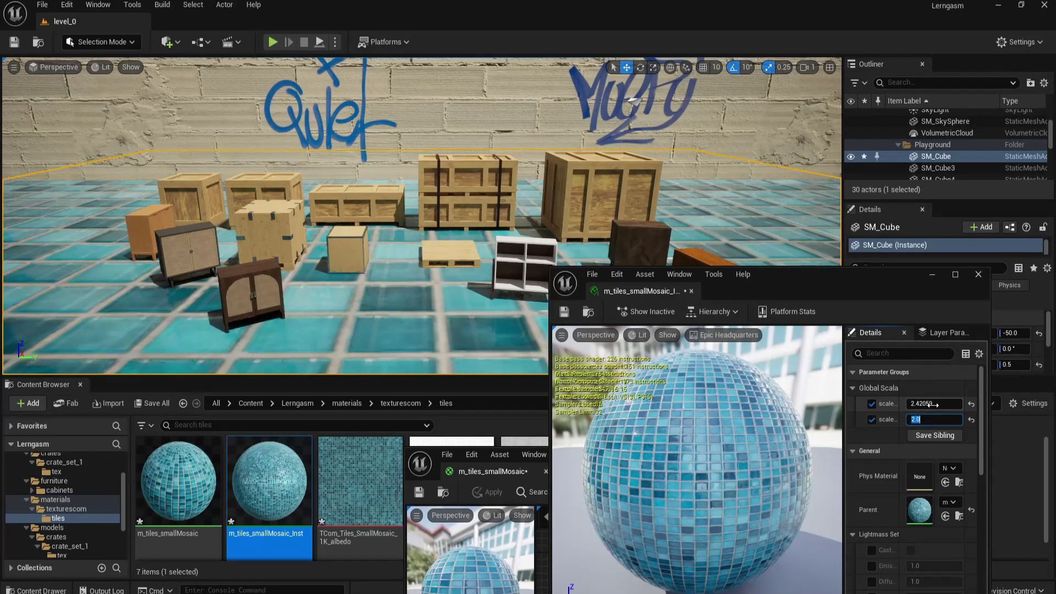
pyautogui.click(935, 403)
pyautogui.write('2')
pyautogui.press('Return')
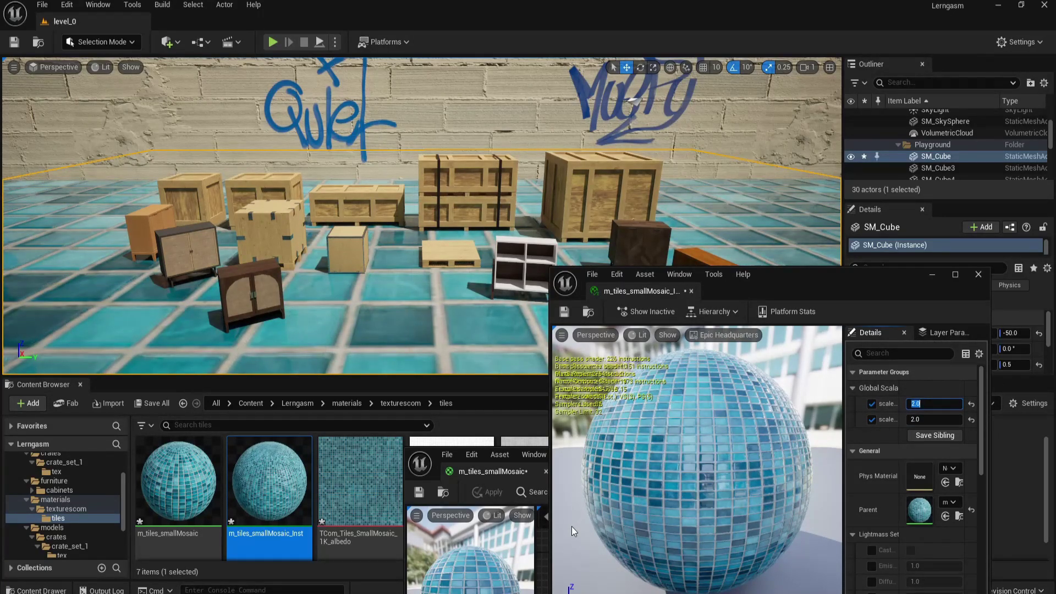
# Duplicate the two scale parameters with their MakeFloat2 node above the Multiply node, and rename the copied parameters offset_u and offset_v.
pyautogui.click(487, 563)
pyautogui.moveTo(714, 471); pyautogui.dragTo(739, 163)
pyautogui.scroll(-1, 753, 385)
pyautogui.click(758, 395)
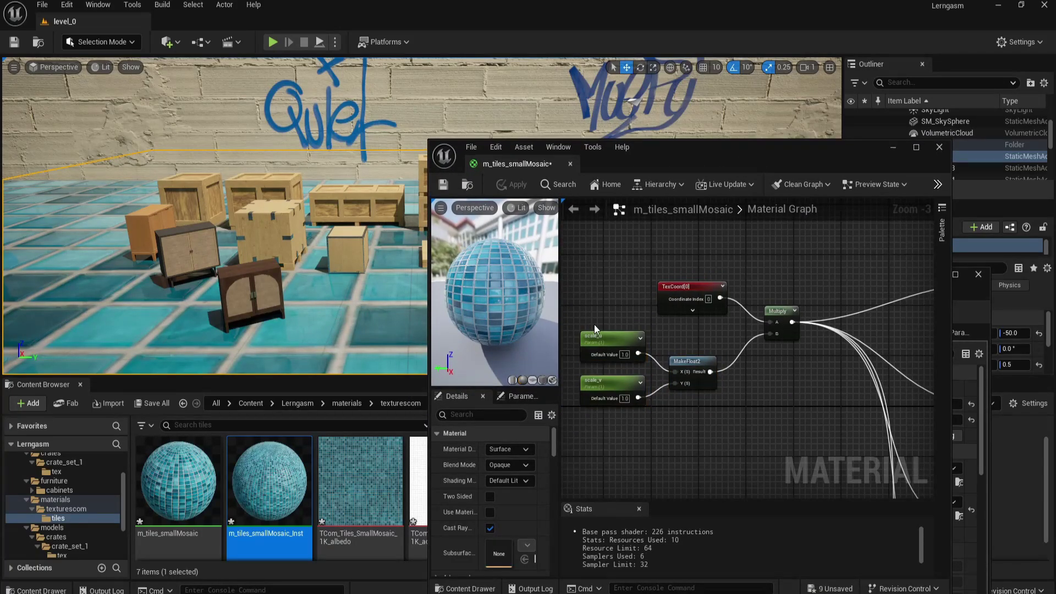
pyautogui.moveTo(594, 325); pyautogui.dragTo(714, 437)
pyautogui.moveTo(819, 252); pyautogui.dragTo(768, 292, button='right')
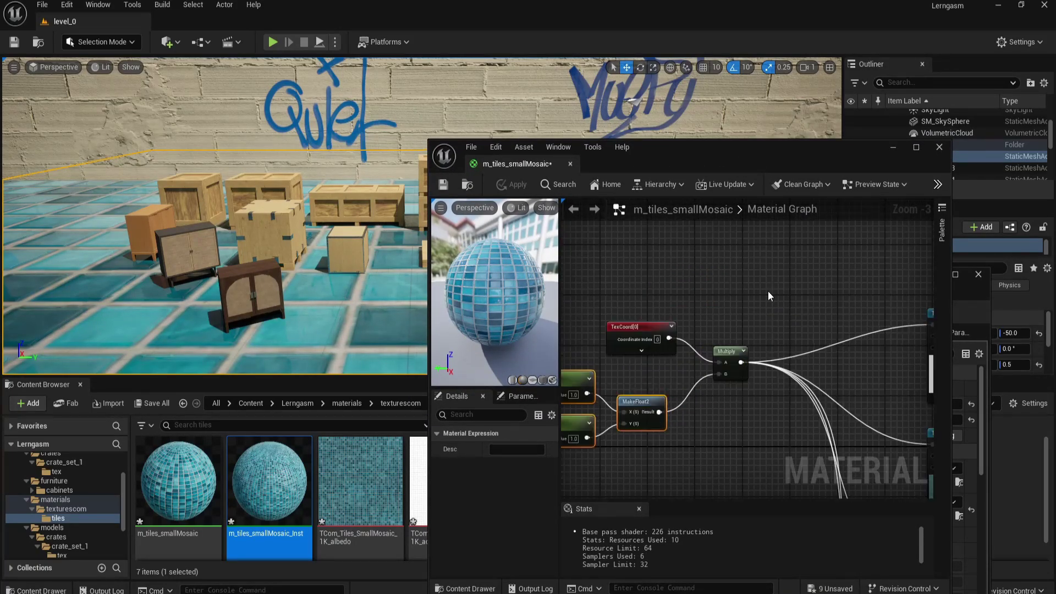
pyautogui.hotkey('ctrl', 'v')
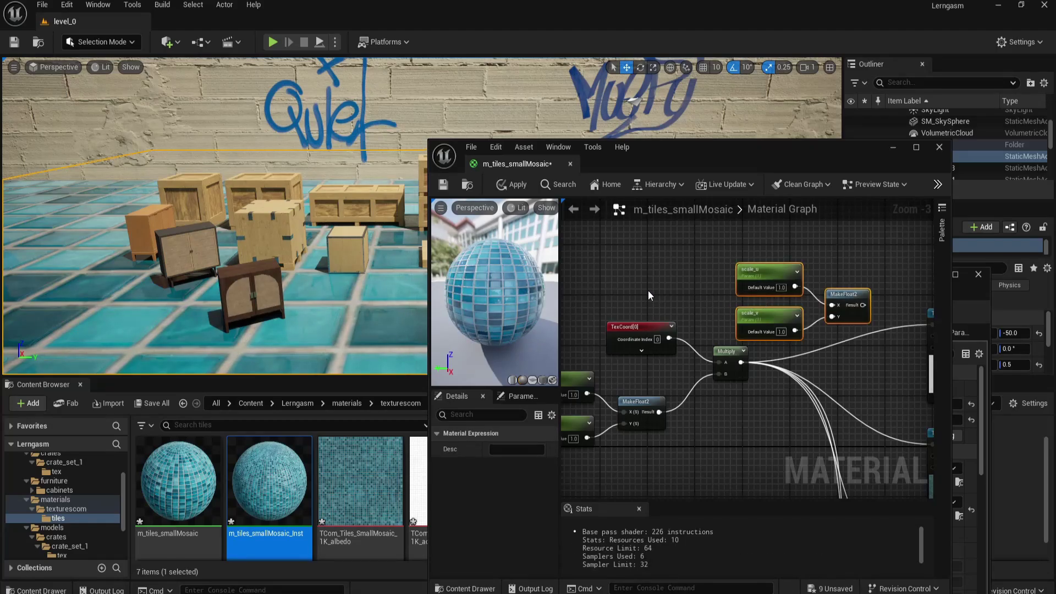
pyautogui.scroll(-1, 698, 287)
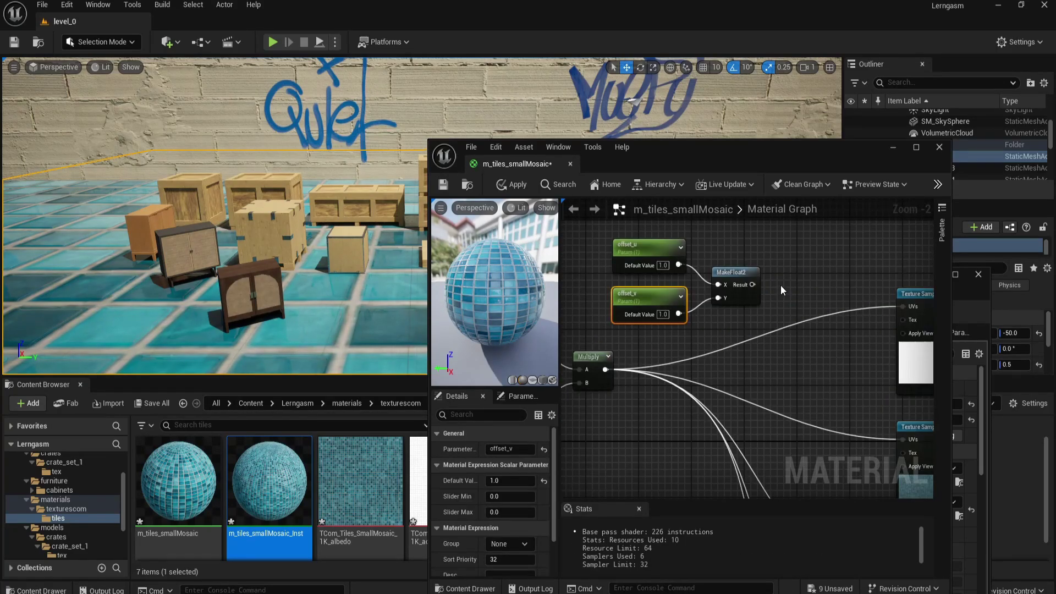
# Create an Add node that takes the offset MakeFloat2 result in A and the Multiply result in B.
pyautogui.click(780, 286)
pyautogui.rightClick(785, 289)
pyautogui.write('ad')
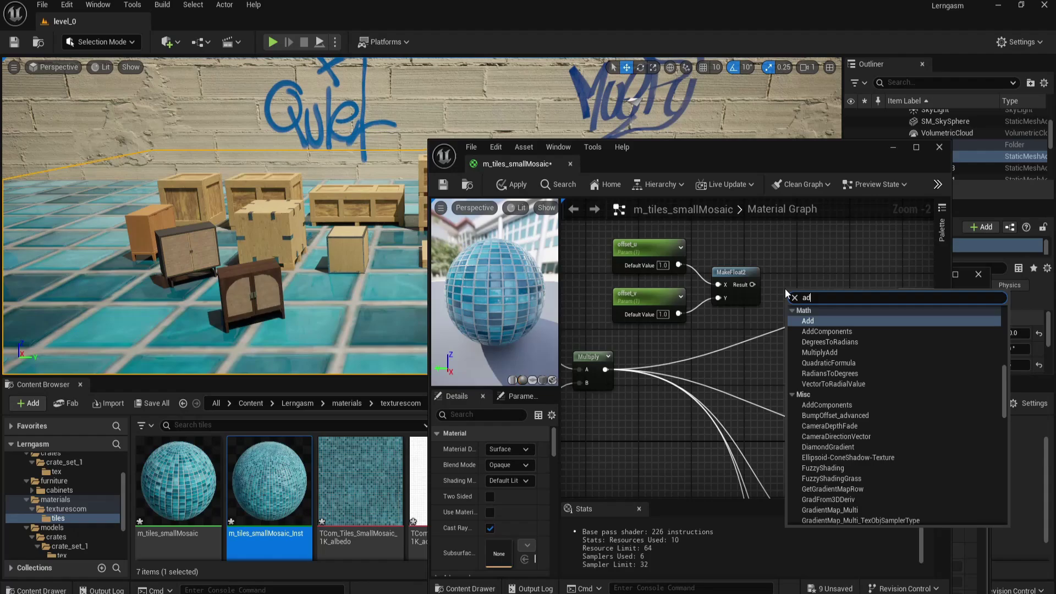
pyautogui.write('d')
pyautogui.click(808, 352)
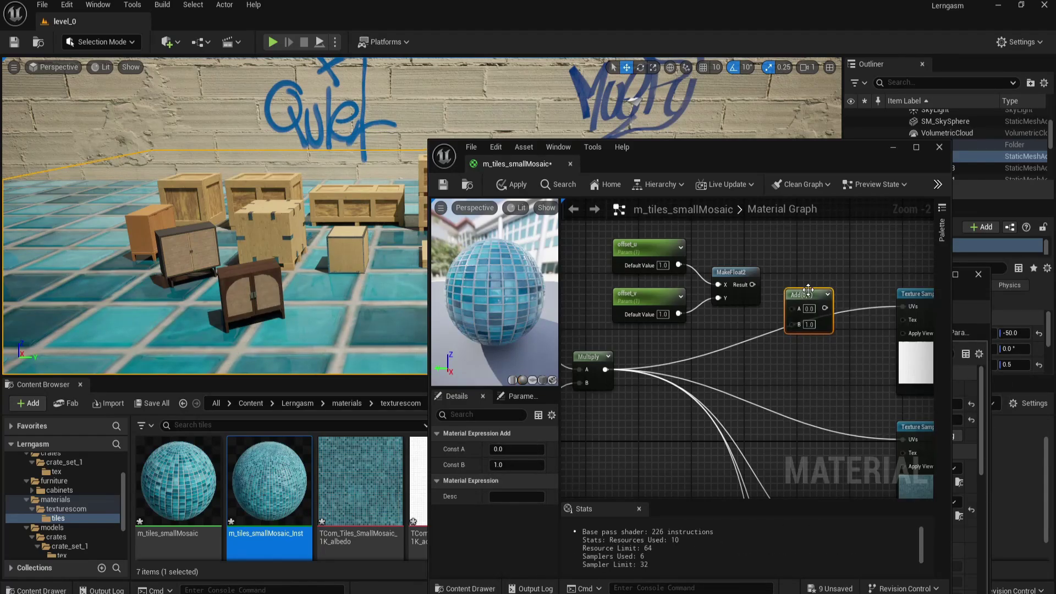
pyautogui.moveTo(808, 290)
pyautogui.mouseDown()
pyautogui.moveTo(806, 275)
pyautogui.moveTo(794, 294)
pyautogui.mouseUp()
pyautogui.moveTo(611, 370); pyautogui.dragTo(791, 309)
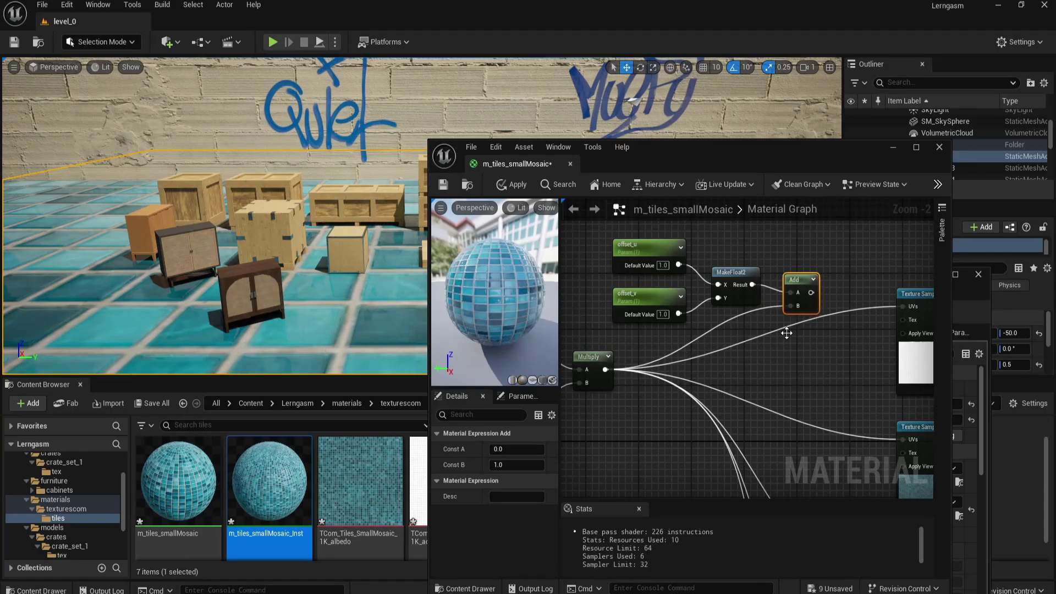
# Connect the Add node's output to the UVs of the first two Texture Samples and move the node lower.
pyautogui.moveTo(815, 379); pyautogui.dragTo(688, 366, button='right')
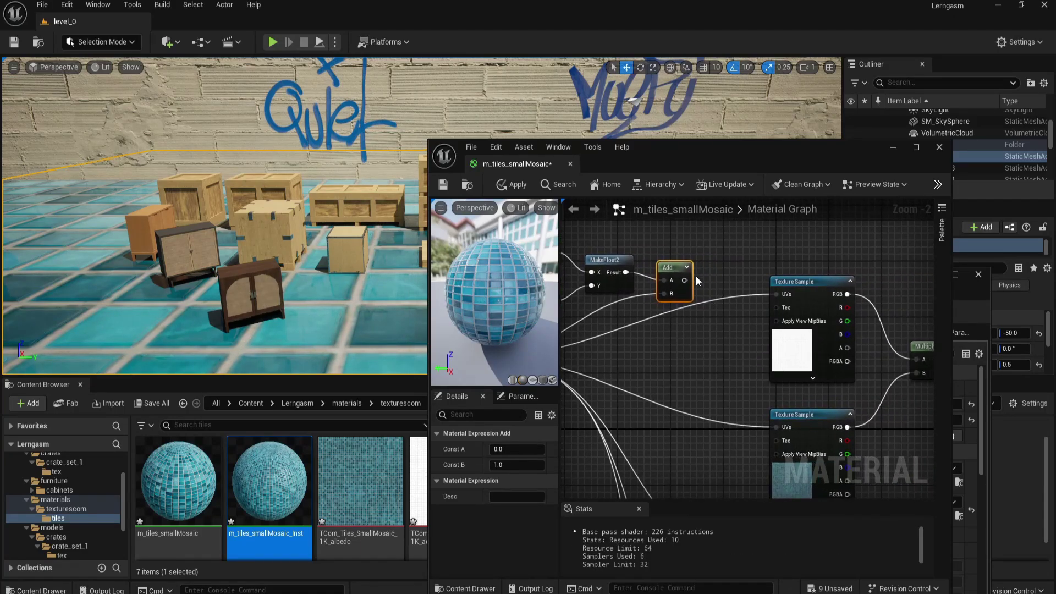
pyautogui.moveTo(685, 280); pyautogui.dragTo(777, 427)
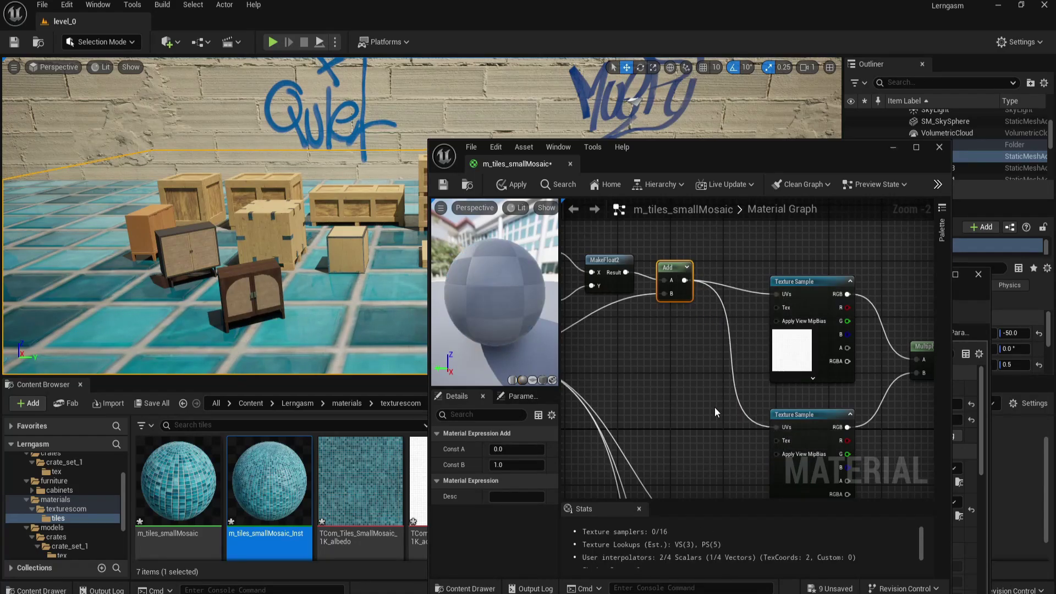
pyautogui.moveTo(715, 407); pyautogui.dragTo(691, 342, button='right')
pyautogui.scroll(-2, 690, 342)
pyautogui.moveTo(673, 253); pyautogui.dragTo(714, 414)
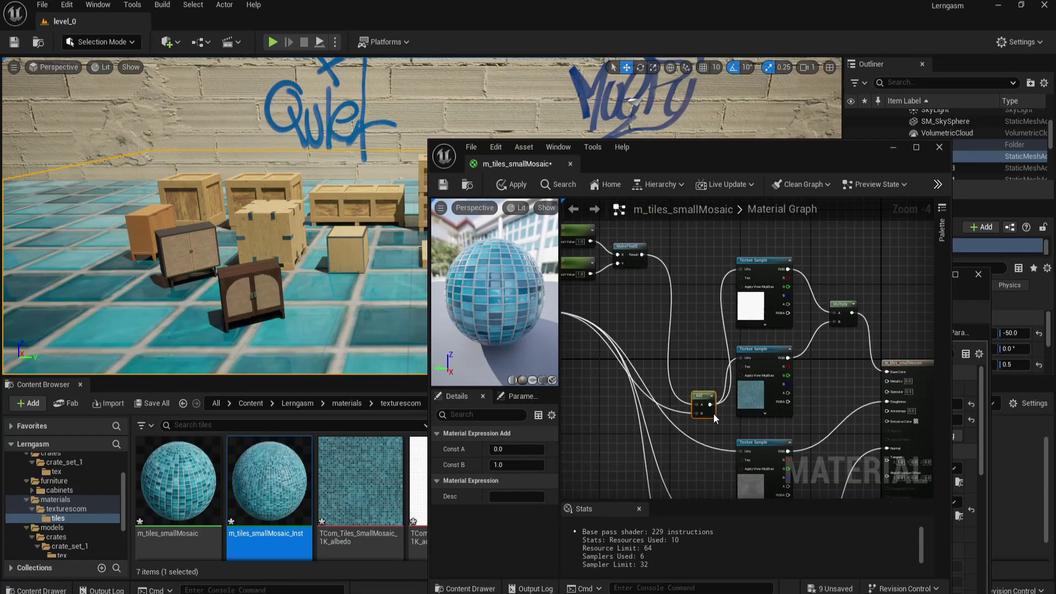
# Connect the Add node's output to the UVs of the remaining Texture Samples and apply the material changes.
pyautogui.scroll(2, 714, 414)
pyautogui.moveTo(713, 414); pyautogui.dragTo(676, 289, button='right')
pyautogui.moveTo(672, 275); pyautogui.dragTo(718, 345)
pyautogui.moveTo(694, 342); pyautogui.dragTo(696, 298, button='right')
pyautogui.moveTo(674, 231); pyautogui.dragTo(733, 440)
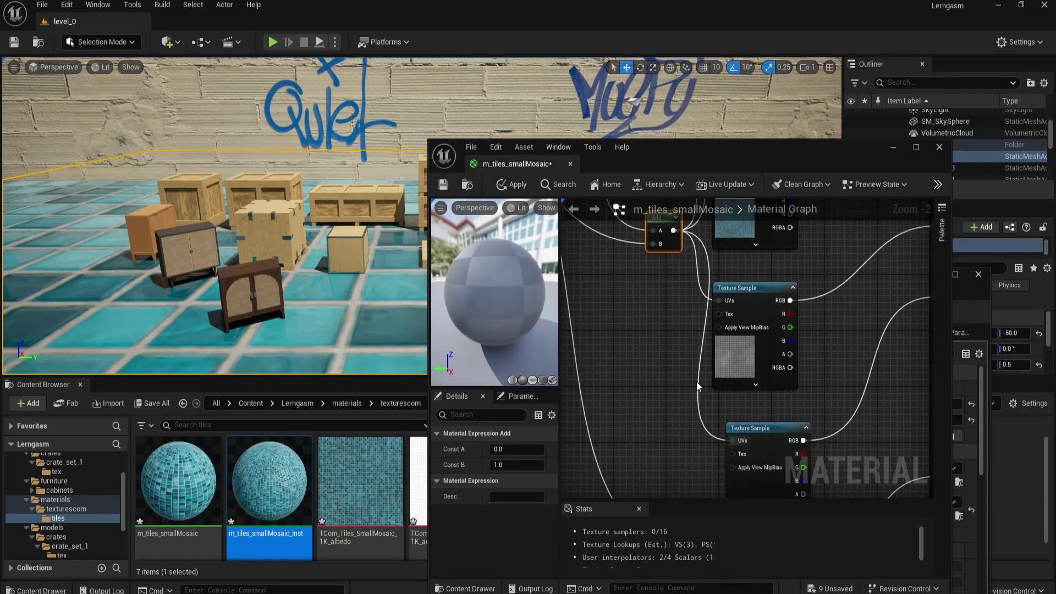
pyautogui.scroll(-2, 697, 387)
pyautogui.moveTo(674, 296); pyautogui.dragTo(655, 343)
pyautogui.moveTo(655, 343); pyautogui.dragTo(651, 298, button='right')
pyautogui.scroll(-1, 650, 341)
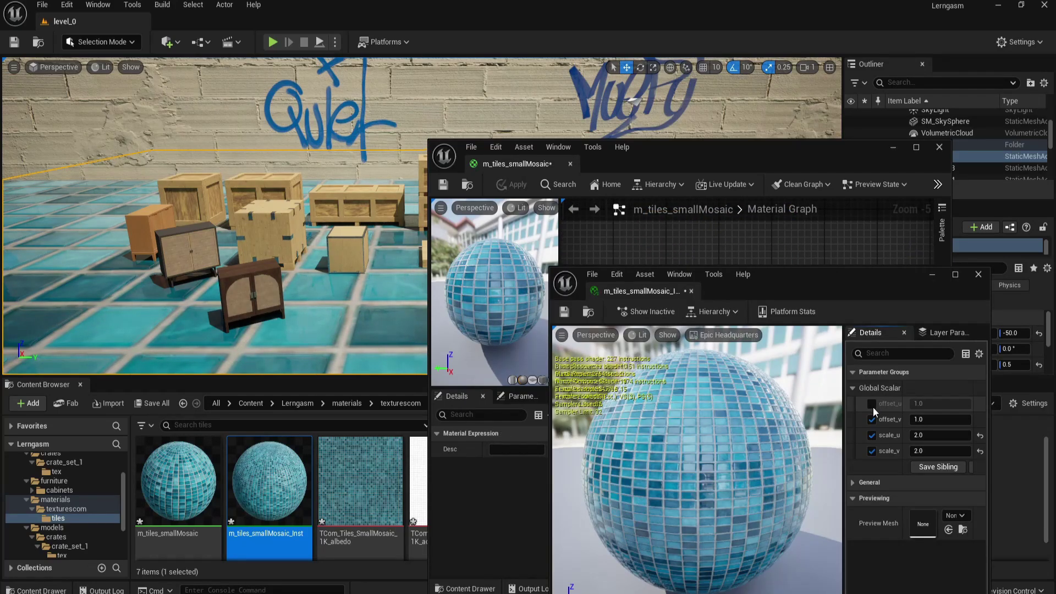
# Enable the offset overrides in the material instance and move the material editor down, clear of the floor view.
pyautogui.click(872, 406)
pyautogui.moveTo(858, 154); pyautogui.dragTo(823, 410)
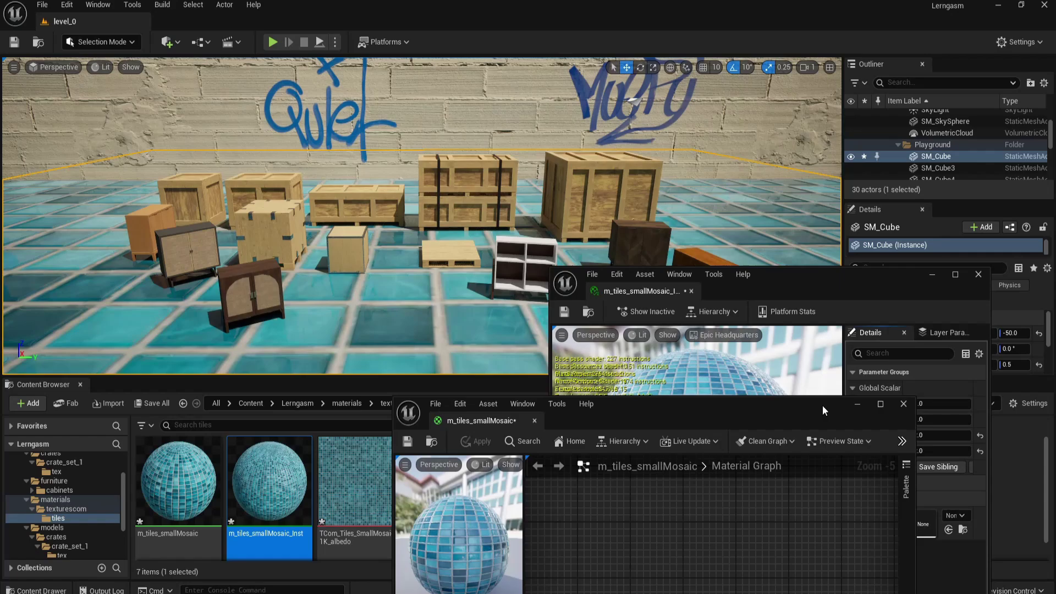
# Set the material instance's offset_u to 1.2, then try offset_u at about 2.77 and offset_v at about 2.23.
pyautogui.click(880, 278)
pyautogui.moveTo(880, 278); pyautogui.dragTo(865, 245)
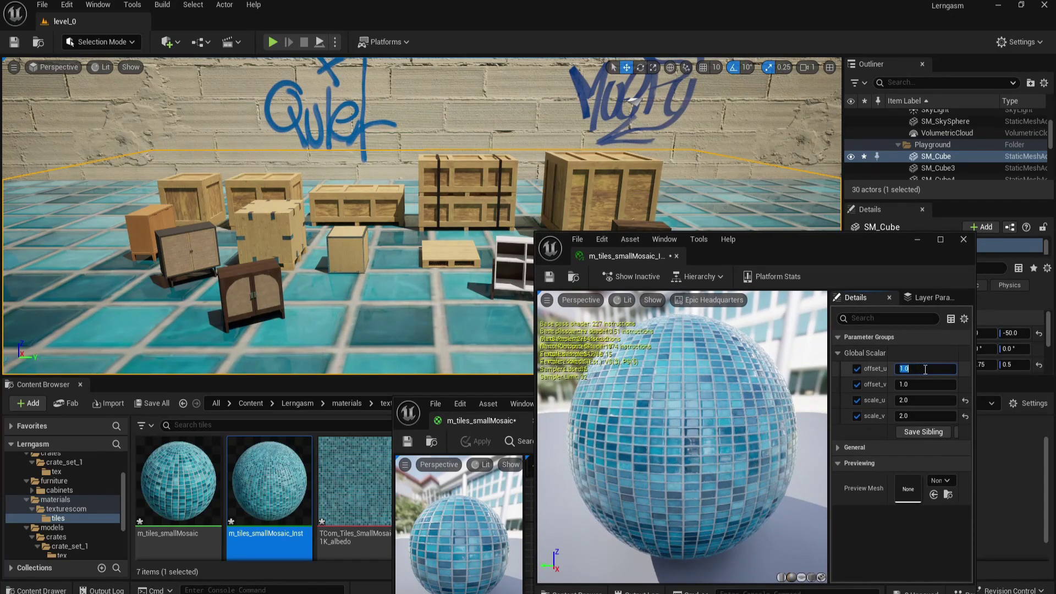
pyautogui.write('1.2')
pyautogui.press('Return')
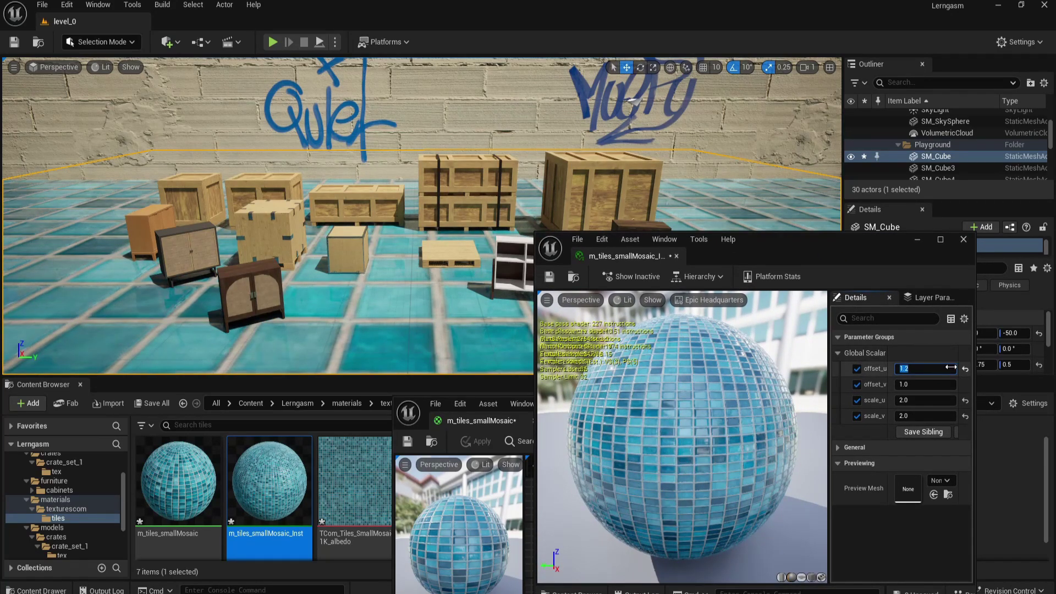
pyautogui.click(915, 350)
pyautogui.moveTo(910, 368); pyautogui.dragTo(948, 384)
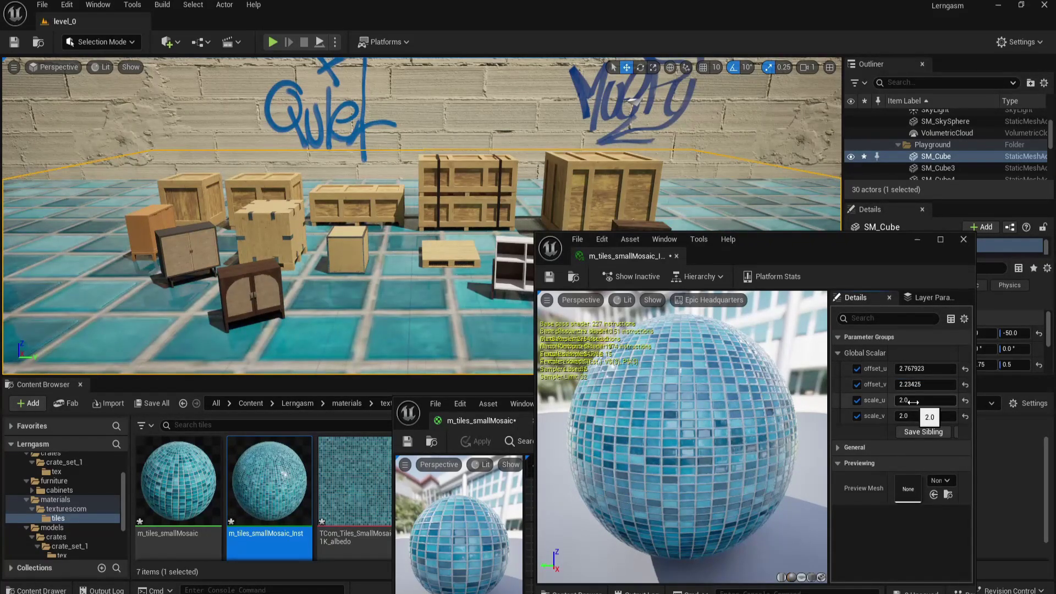
# Set scale_u and scale_v to 4 in the material instance and adjust offset_v to about 1.35.
pyautogui.write('4')
pyautogui.press('Return')
pyautogui.click(913, 416)
pyautogui.write('4')
pyautogui.press('Return')
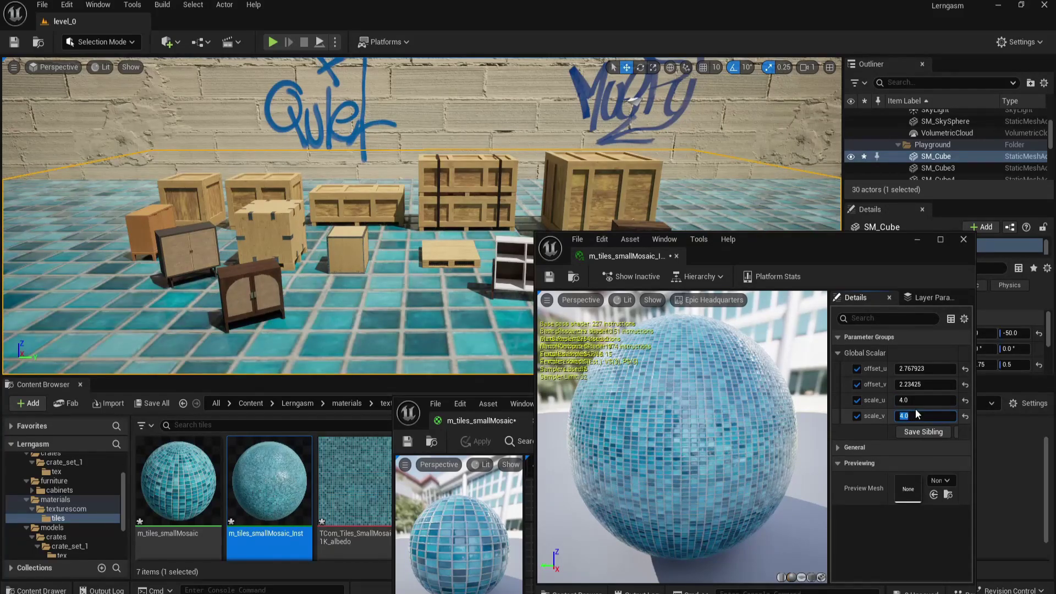
pyautogui.moveTo(928, 384); pyautogui.dragTo(937, 384)
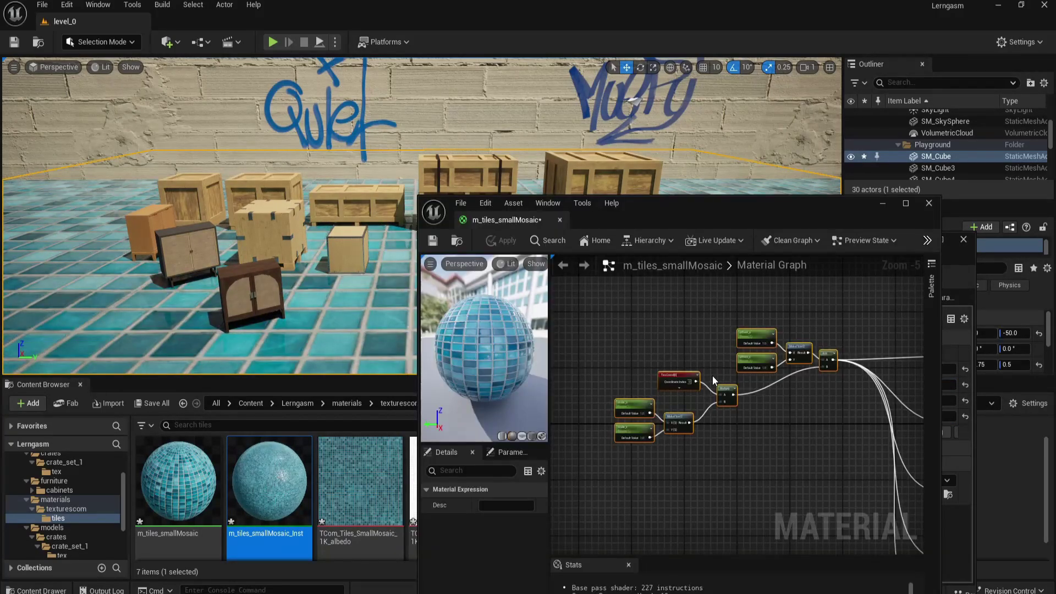
# Add a CustomRotator node above the TexCoord node in the m_tiles_smallMosaic material graph.
pyautogui.scroll(1, 712, 375)
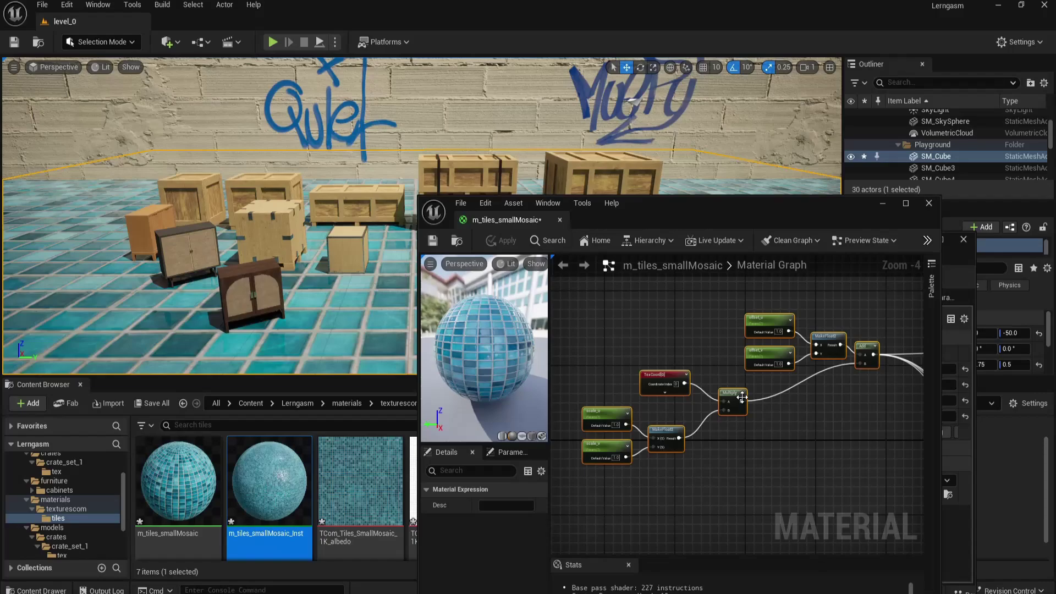
pyautogui.moveTo(832, 427); pyautogui.dragTo(754, 427, button='right')
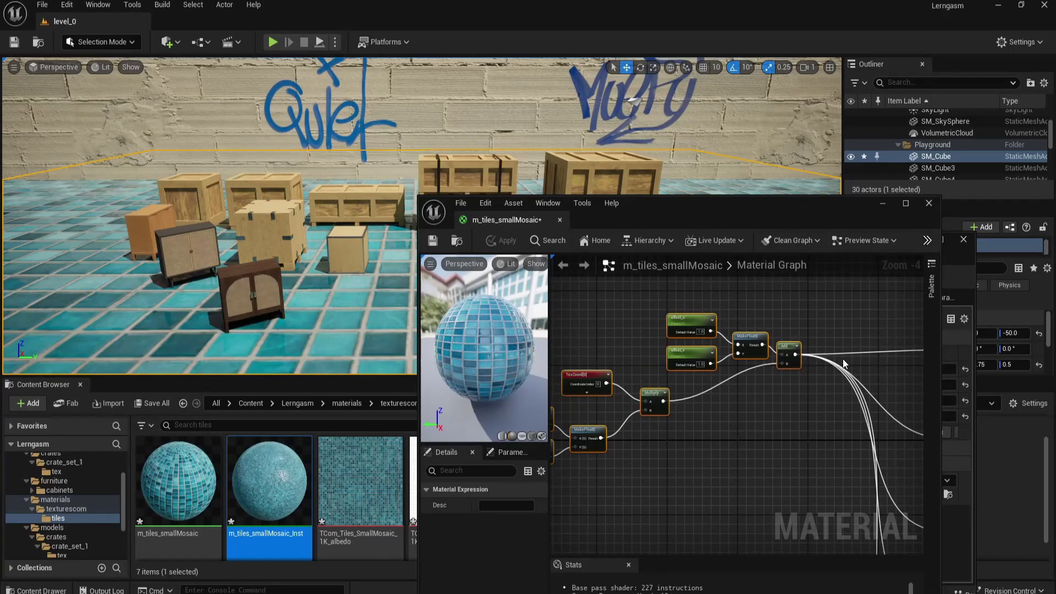
pyautogui.moveTo(629, 365); pyautogui.dragTo(808, 402, button='right')
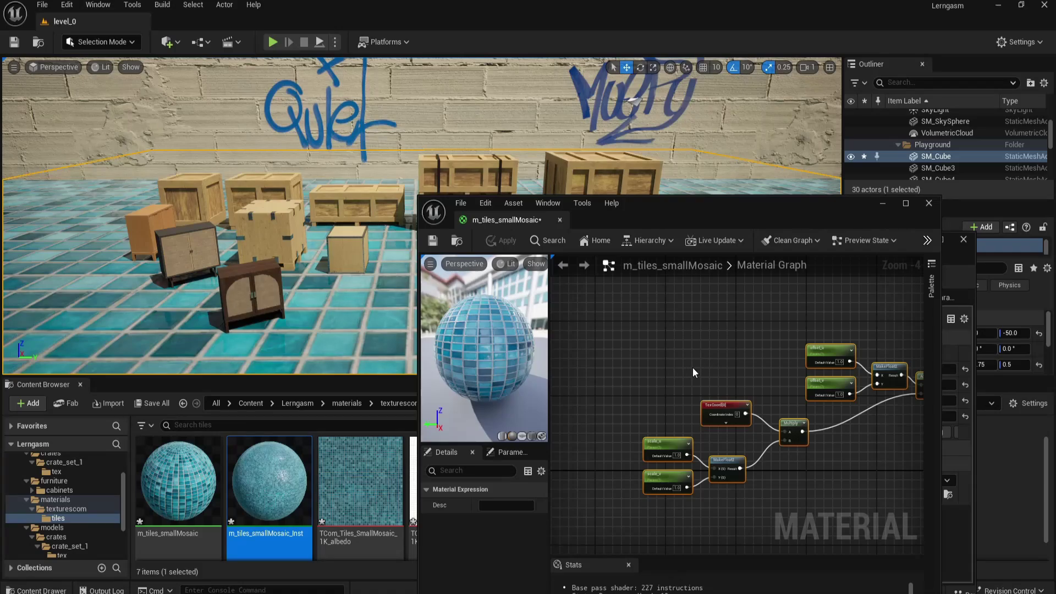
pyautogui.scroll(1, 693, 368)
pyautogui.moveTo(702, 374); pyautogui.dragTo(674, 348, button='right')
pyautogui.click(645, 346)
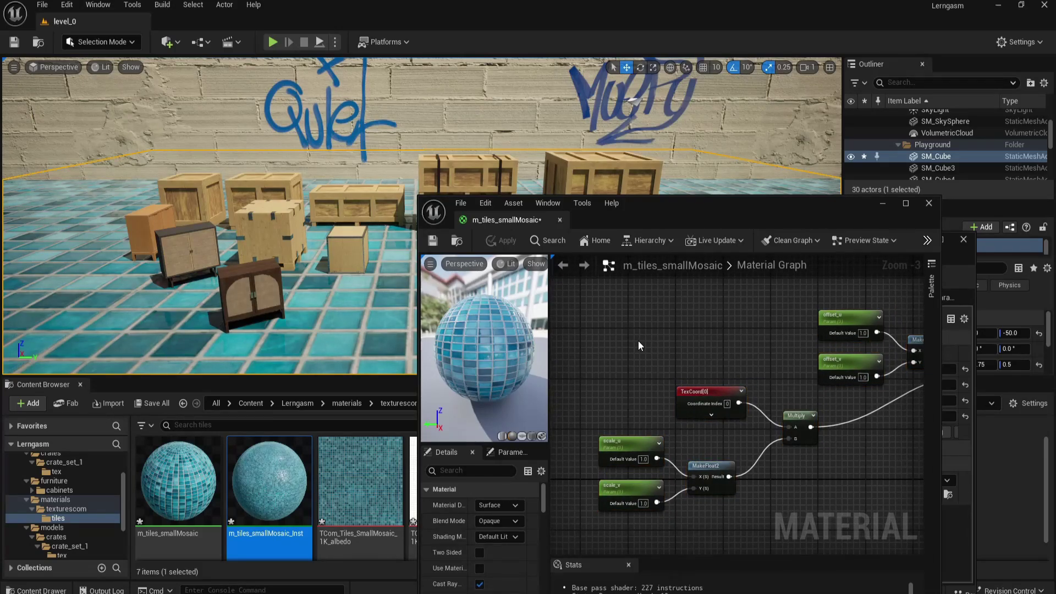
pyautogui.rightClick(639, 342)
pyautogui.write('cust')
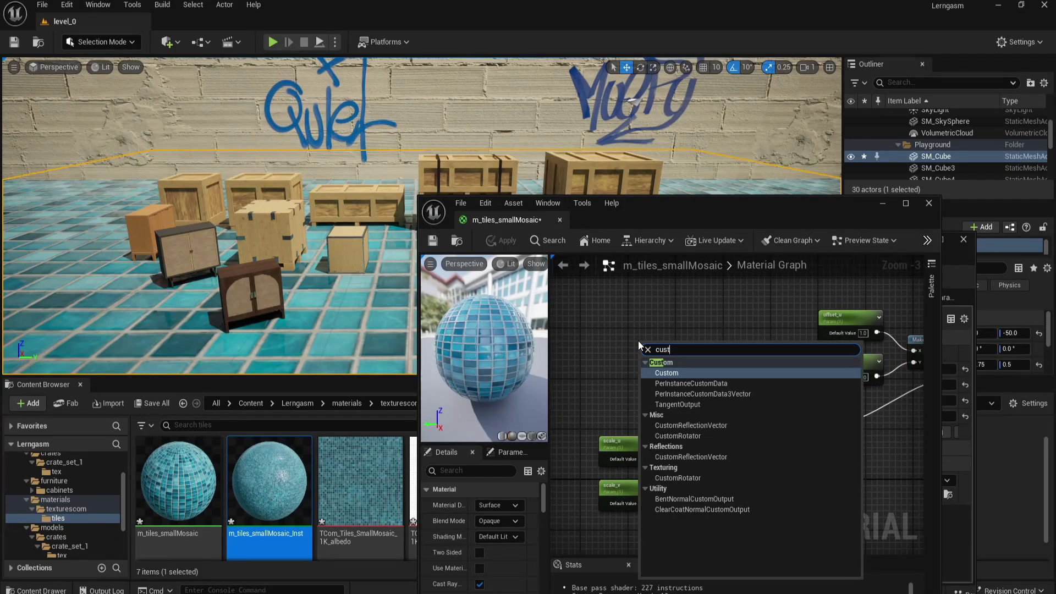
pyautogui.write('om')
pyautogui.click(697, 478)
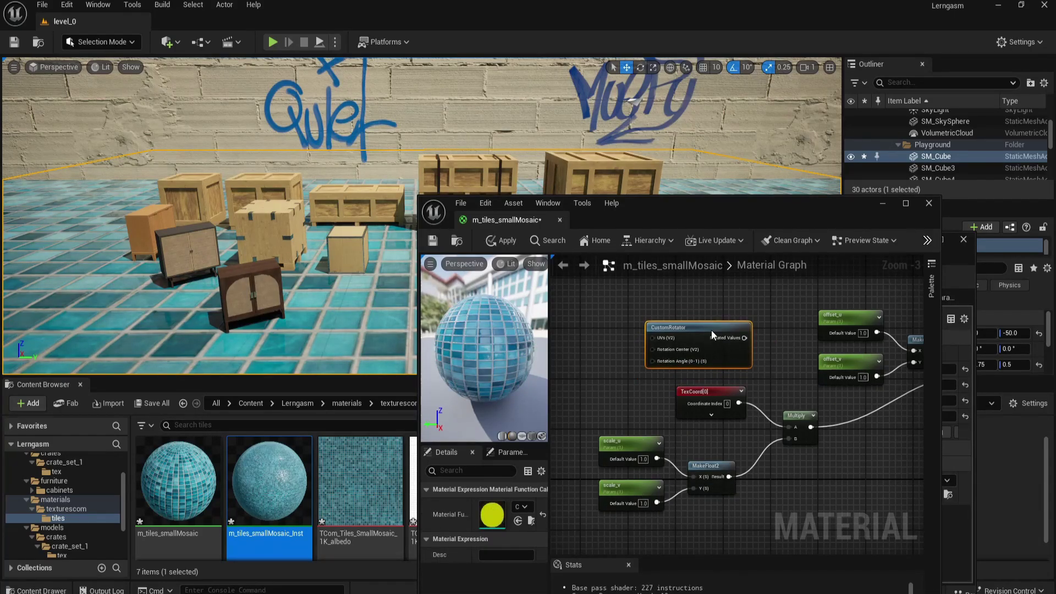
# Route TexCoord through the CustomRotator's UVs and its Rotated Values into Multiply's A, and place TexCoord beside the rotator.
pyautogui.moveTo(657, 382); pyautogui.dragTo(713, 378, button='right')
pyautogui.scroll(1, 712, 378)
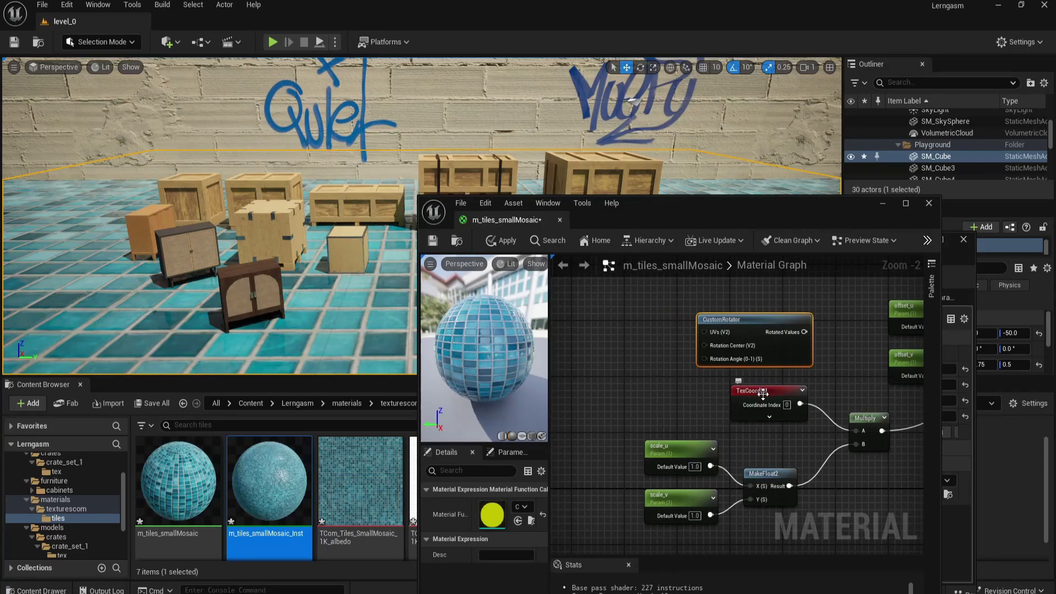
pyautogui.moveTo(760, 392); pyautogui.dragTo(707, 331)
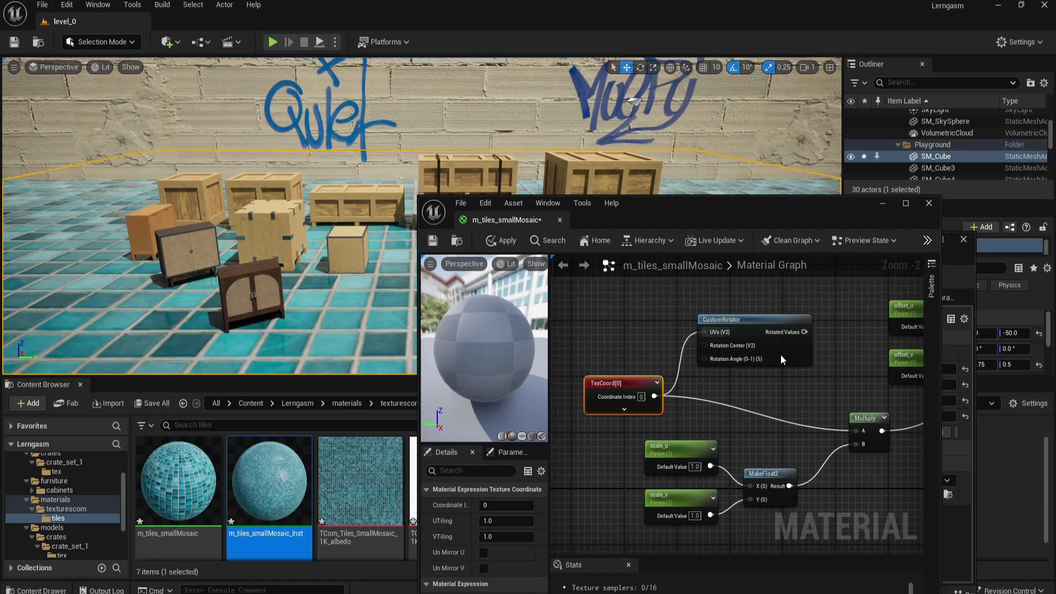
pyautogui.moveTo(804, 332); pyautogui.dragTo(858, 431)
pyautogui.moveTo(635, 379); pyautogui.dragTo(609, 308)
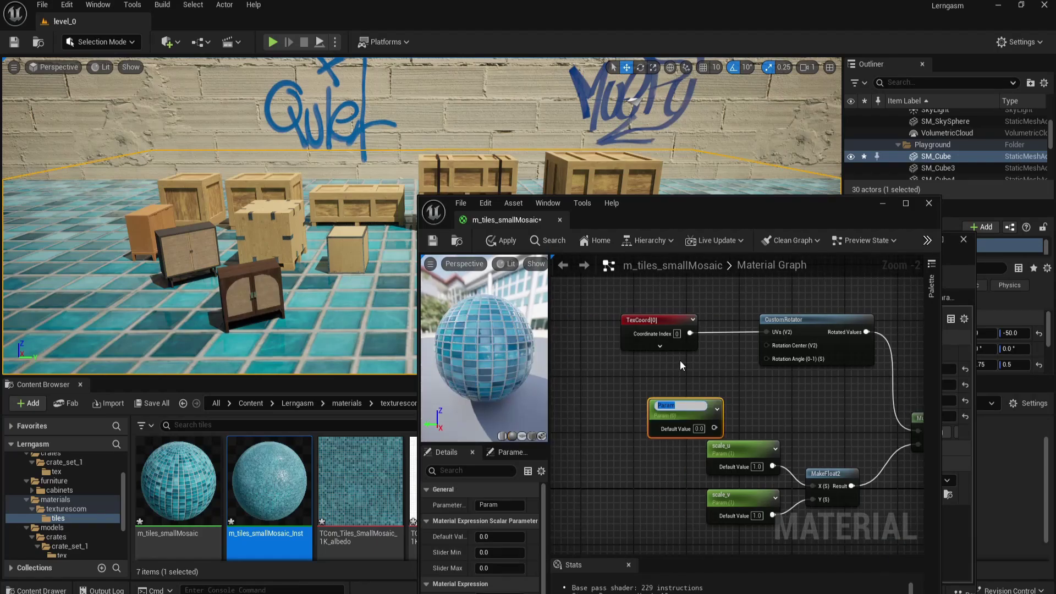
# Name the new scalar parameter rotation(degrees) and place it beneath the TexCoord node.
pyautogui.write('rotation(degrees)')
pyautogui.press('Return')
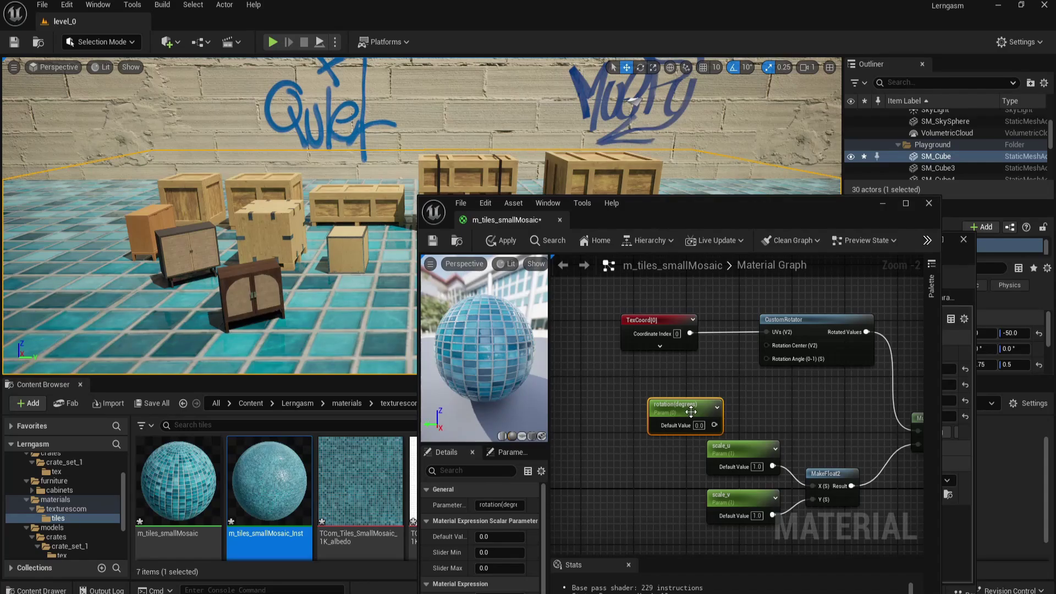
pyautogui.moveTo(692, 413); pyautogui.dragTo(661, 368)
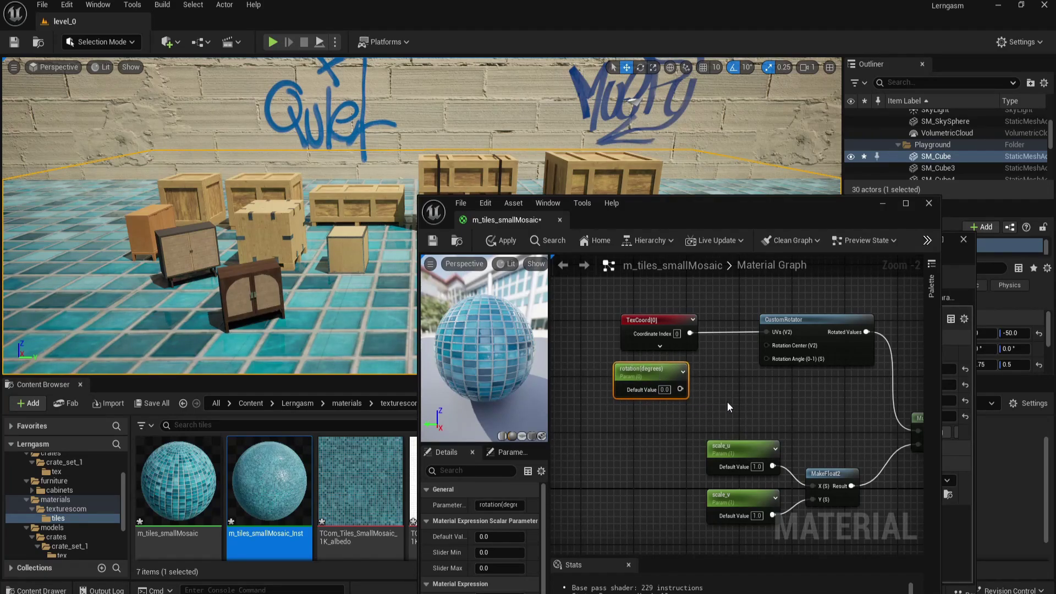
pyautogui.moveTo(733, 403); pyautogui.dragTo(695, 402, button='right')
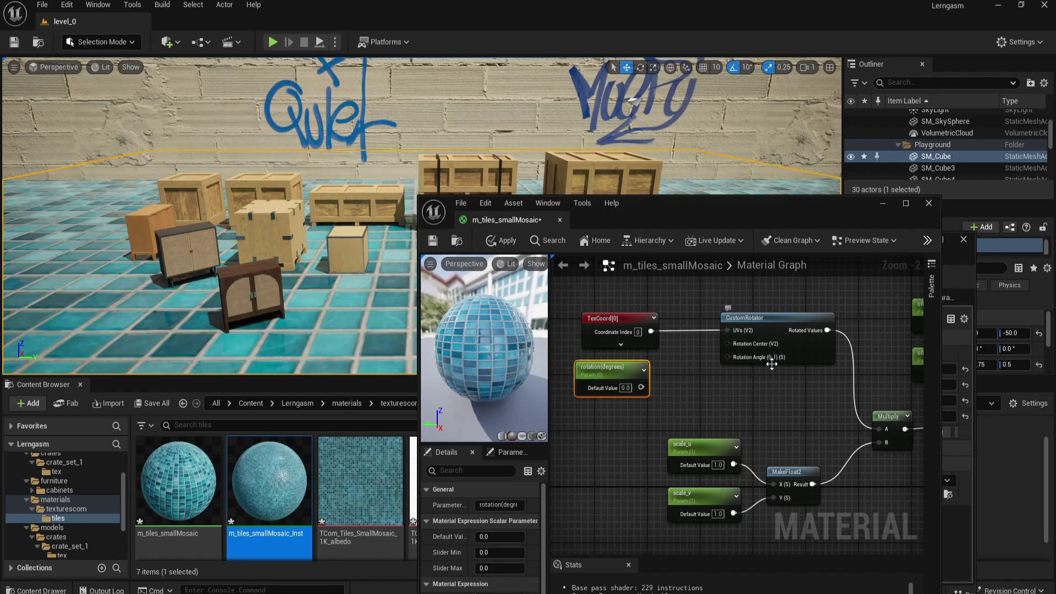
# Add a Divide node beside the rotation(degrees) parameter and set its B value to 360.
pyautogui.moveTo(773, 365)
pyautogui.rightClick(685, 394)
pyautogui.write('d')
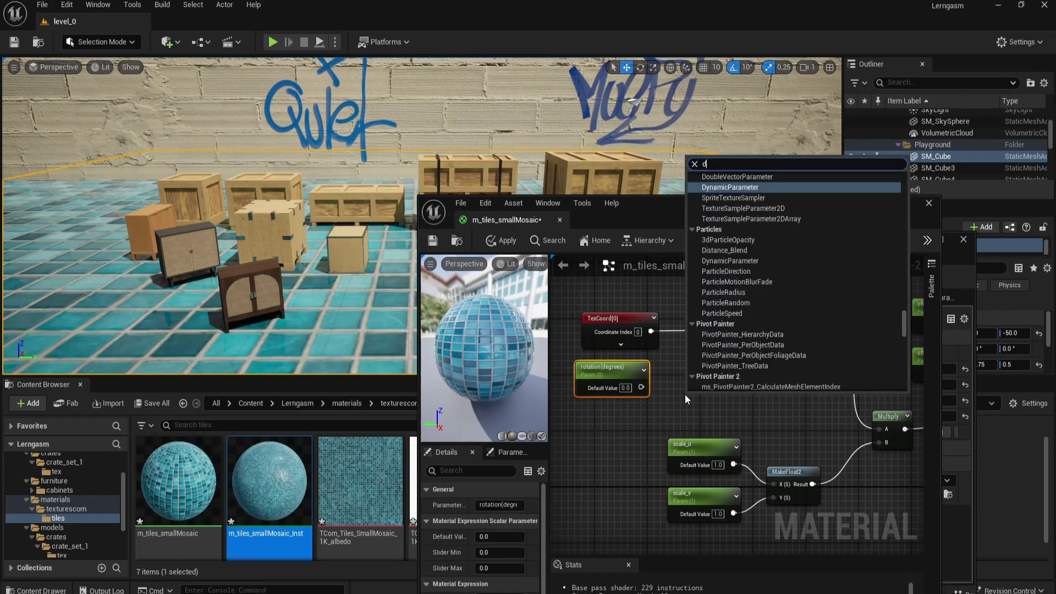
pyautogui.write('ivide')
pyautogui.press('Return')
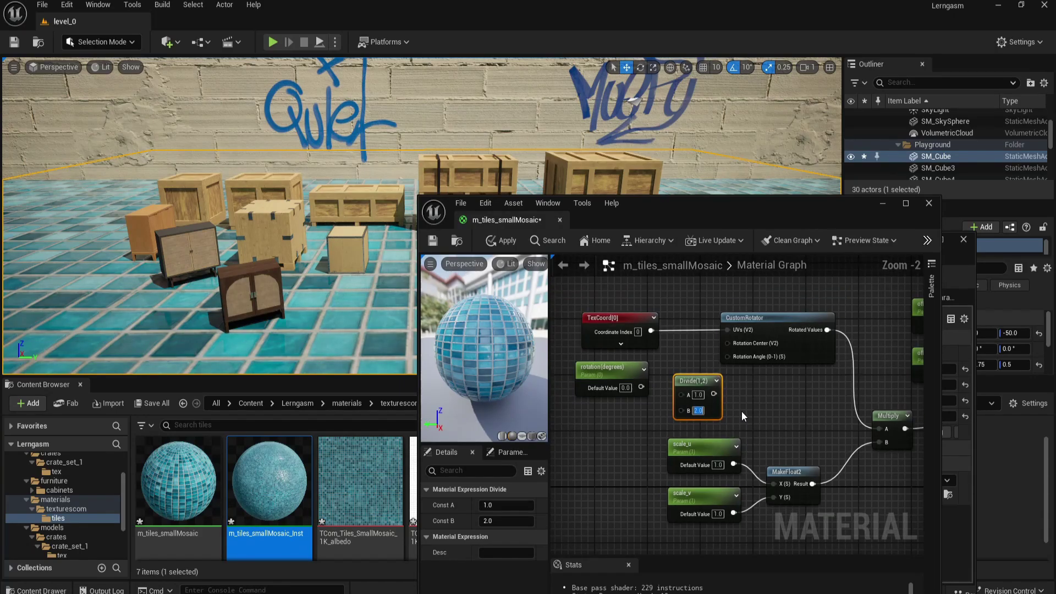
pyautogui.write('360')
pyautogui.press('Return')
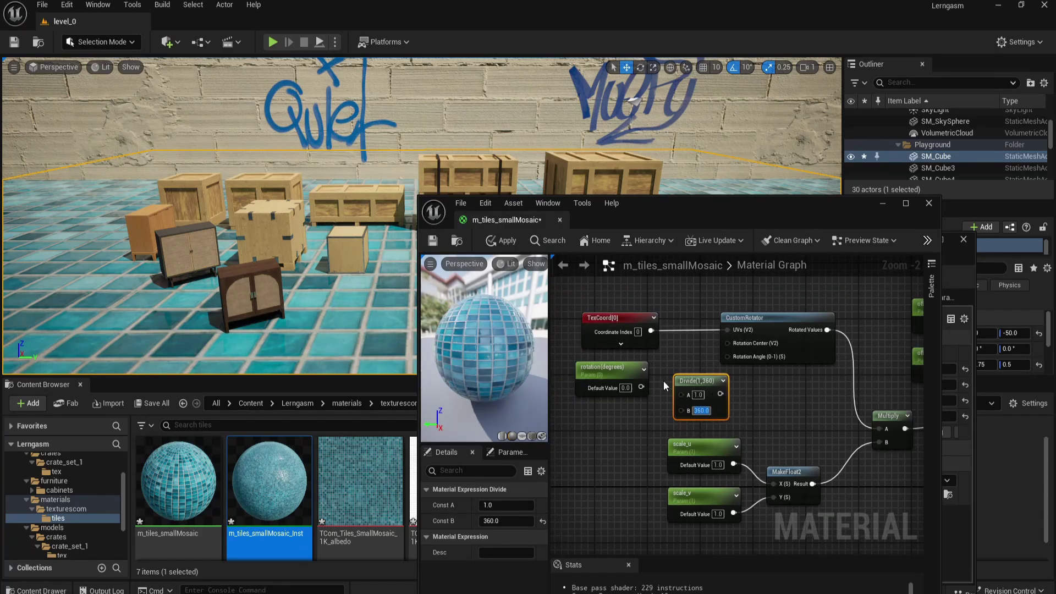
# Connect rotation(degrees) to Divide's A and Divide's output to the CustomRotator's Rotation Angle, and tidy both nodes' positions.
pyautogui.click(650, 420)
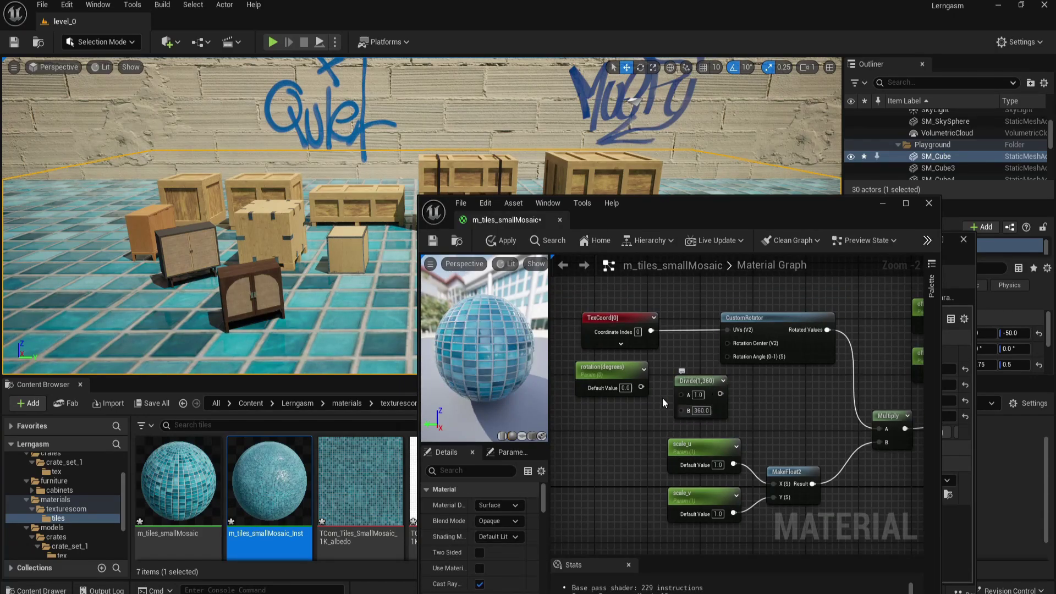
pyautogui.moveTo(641, 388); pyautogui.dragTo(727, 357)
pyautogui.moveTo(627, 372); pyautogui.dragTo(619, 392)
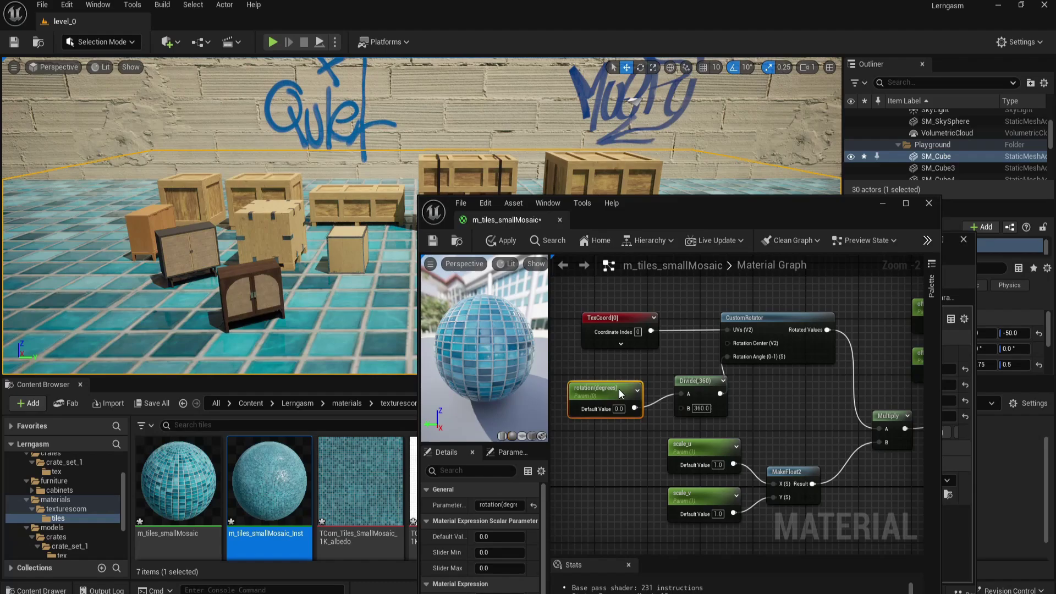
pyautogui.moveTo(700, 395); pyautogui.dragTo(662, 374)
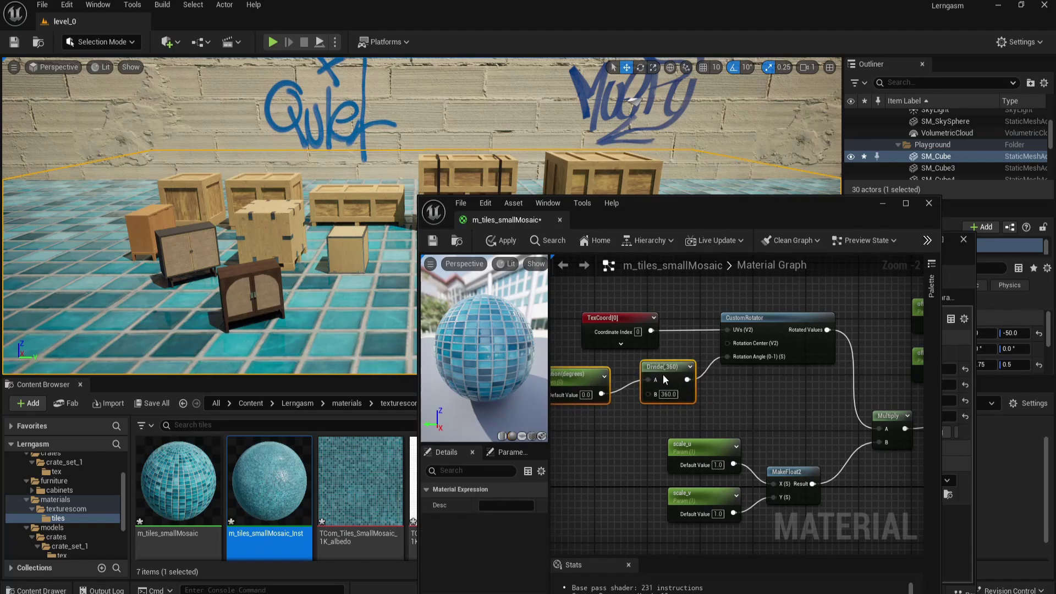
# Apply the material changes and enable the rotation override in the material instance, moving the material editor clear of it.
pyautogui.moveTo(786, 414); pyautogui.dragTo(712, 403, button='right')
pyautogui.scroll(-1, 712, 403)
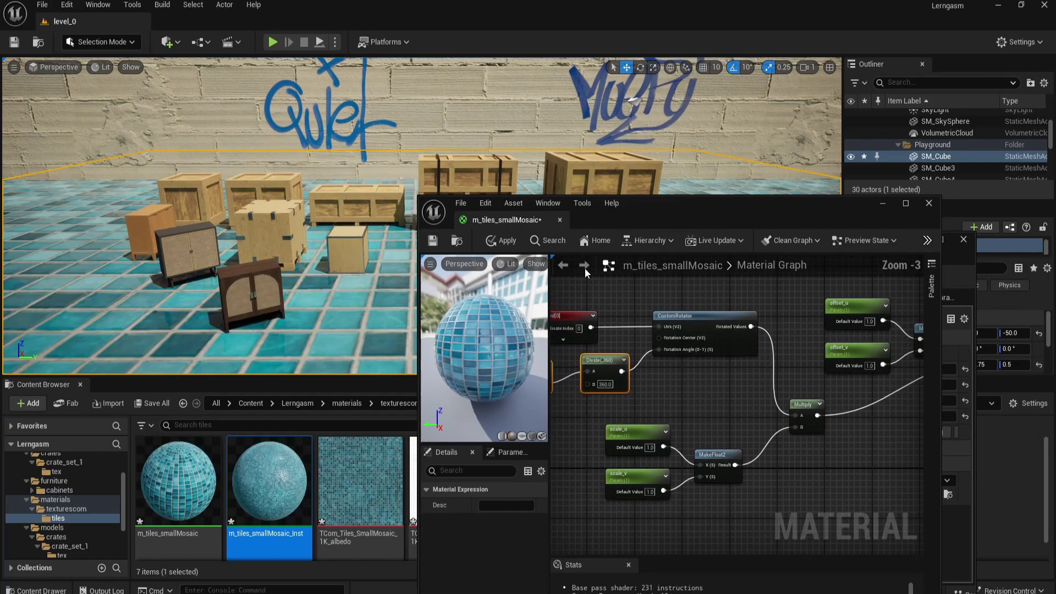
pyautogui.click(507, 243)
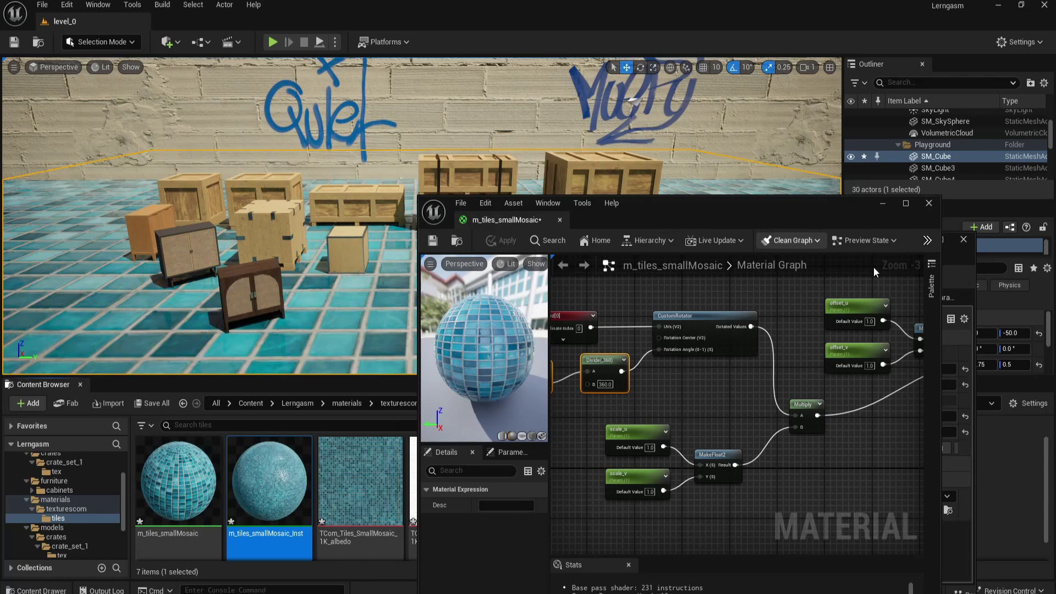
pyautogui.click(962, 279)
pyautogui.moveTo(838, 209); pyautogui.dragTo(827, 413)
pyautogui.click(860, 246)
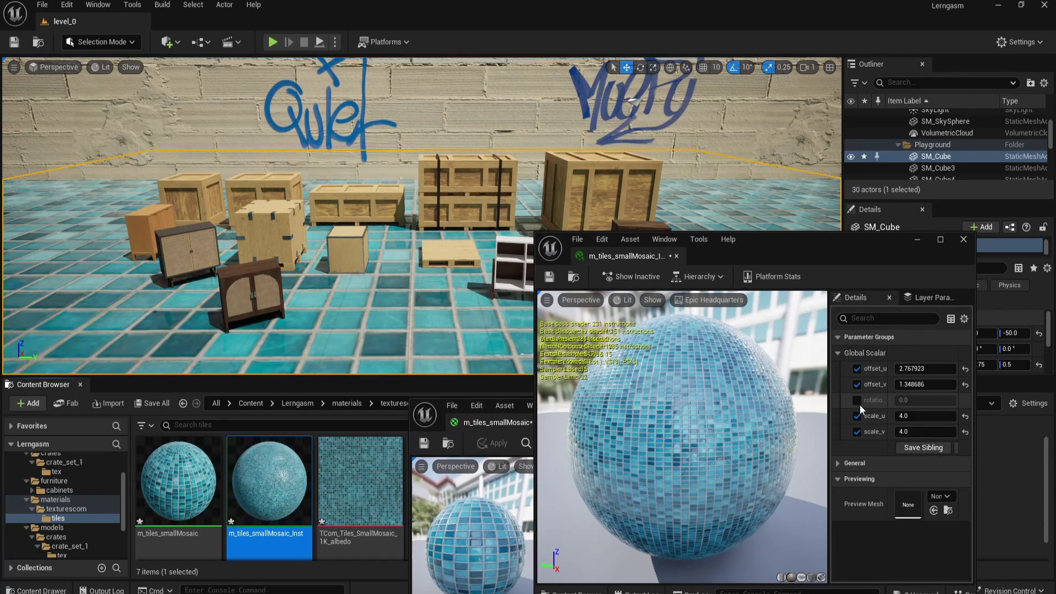
pyautogui.click(918, 400)
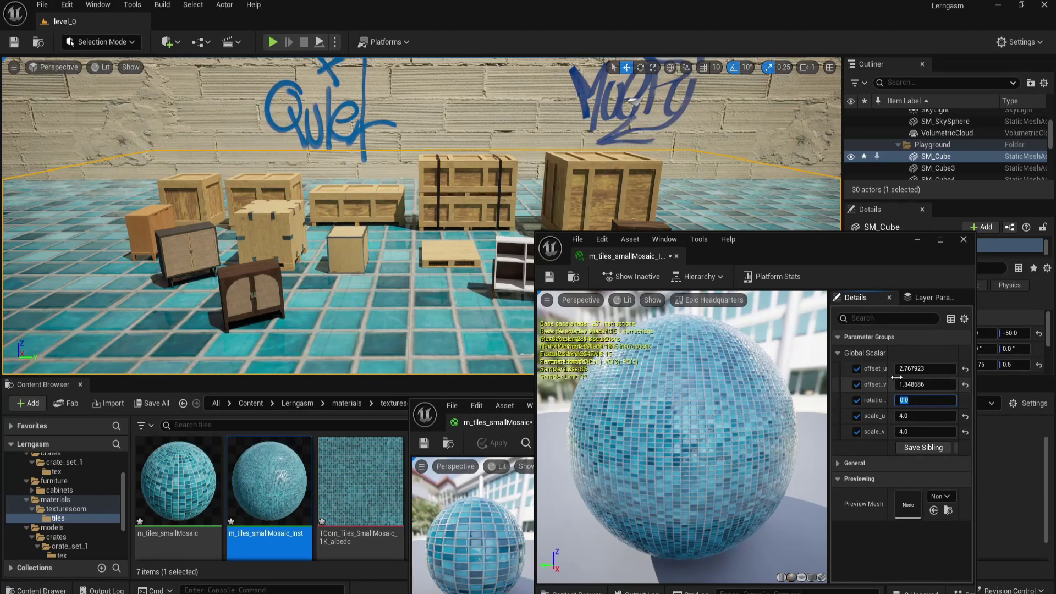
# Try a rotation of about 293.75 degrees in the material instance and inspect the tiled floor from farther away.
pyautogui.click(904, 348)
pyautogui.moveTo(924, 400)
pyautogui.mouseDown()
pyautogui.moveTo(1012, 400)
pyautogui.moveTo(908, 400)
pyautogui.mouseUp()
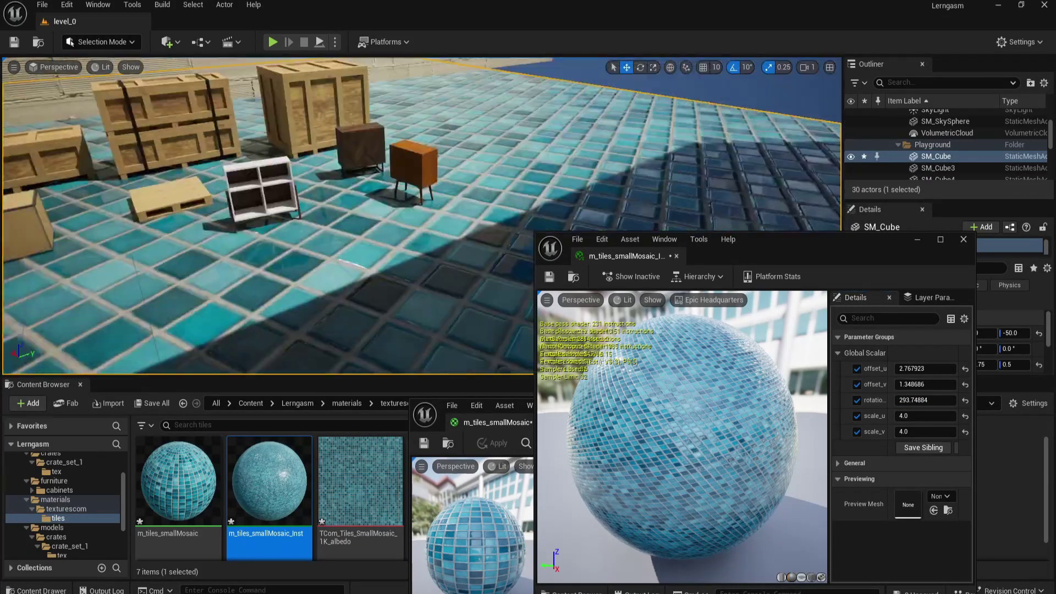
pyautogui.press('s')
pyautogui.moveTo(385, 220); pyautogui.dragTo(363, 228, button='right')
pyautogui.press('w')
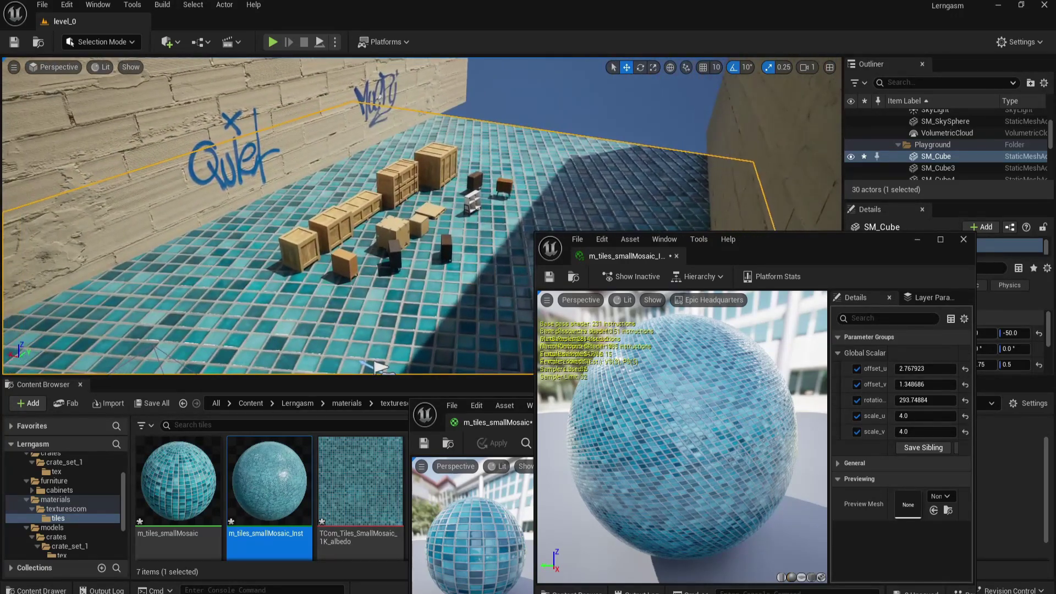
# Adjust rotation to about 423.54, offset_u to 3.71, scale_u to 2.83 and scale_v to 3.99, and inspect the floor near the crates.
pyautogui.moveTo(924, 400); pyautogui.dragTo(913, 369)
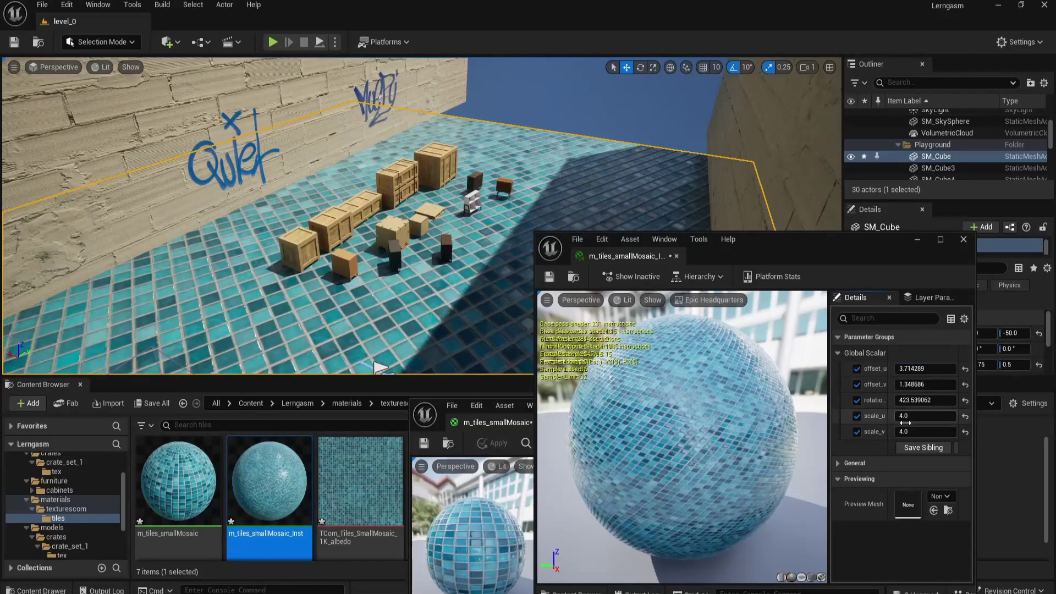
pyautogui.moveTo(913, 415)
pyautogui.mouseDown()
pyautogui.moveTo(896, 416)
pyautogui.moveTo(923, 432)
pyautogui.moveTo(913, 432)
pyautogui.mouseUp()
pyautogui.press('w')
pyautogui.moveTo(564, 181); pyautogui.dragTo(435, 144, button='right')
pyautogui.press('d')
pyautogui.press('s')
pyautogui.press('w')
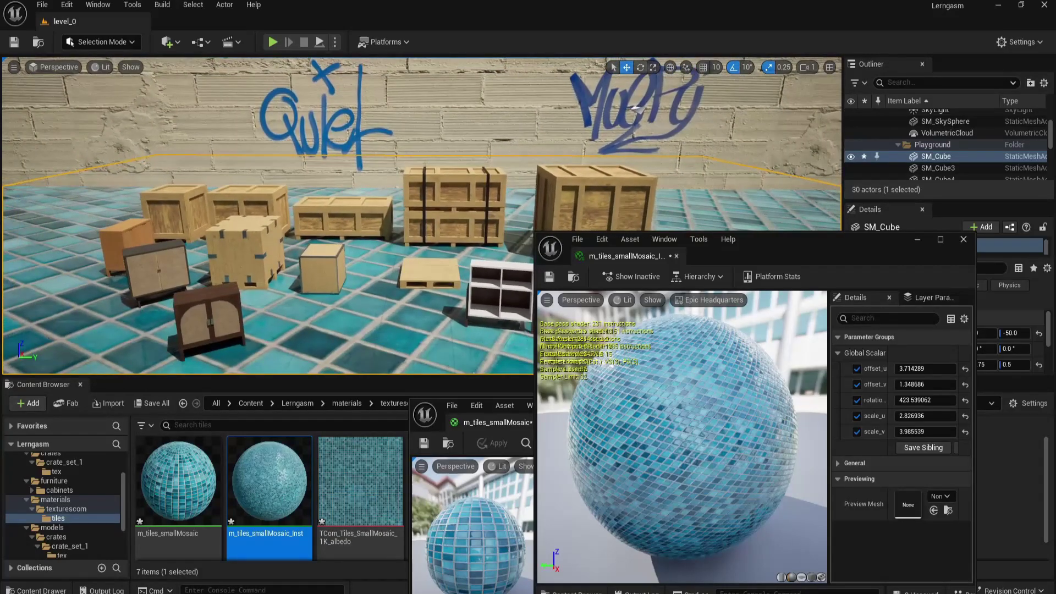
# Set both scale_u and scale_v to 3 in the material instance.
pyautogui.click(918, 417)
pyautogui.write('3.0')
pyautogui.press('Tab')
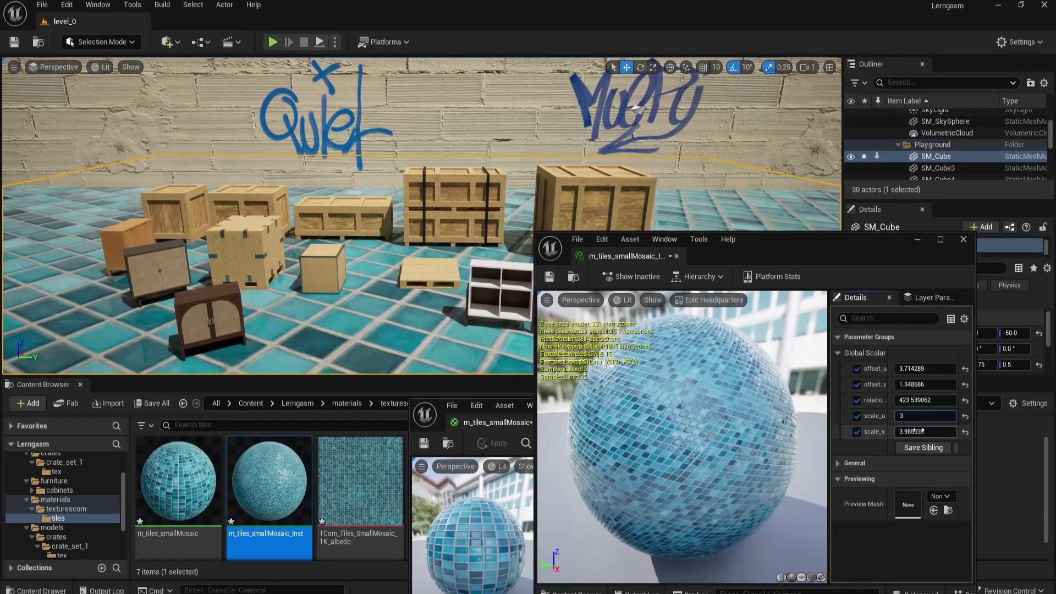
pyautogui.write('3')
# Set the rotation to 45 and both offset_u and offset_v to 0 in the material instance.
pyautogui.click(929, 403)
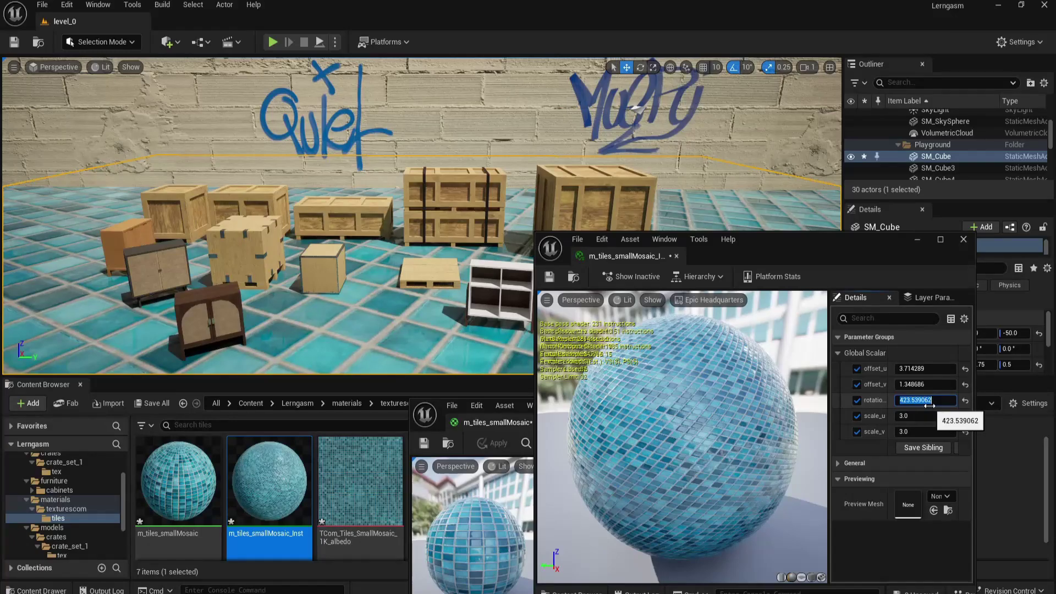
pyautogui.write('45')
pyautogui.press('Return')
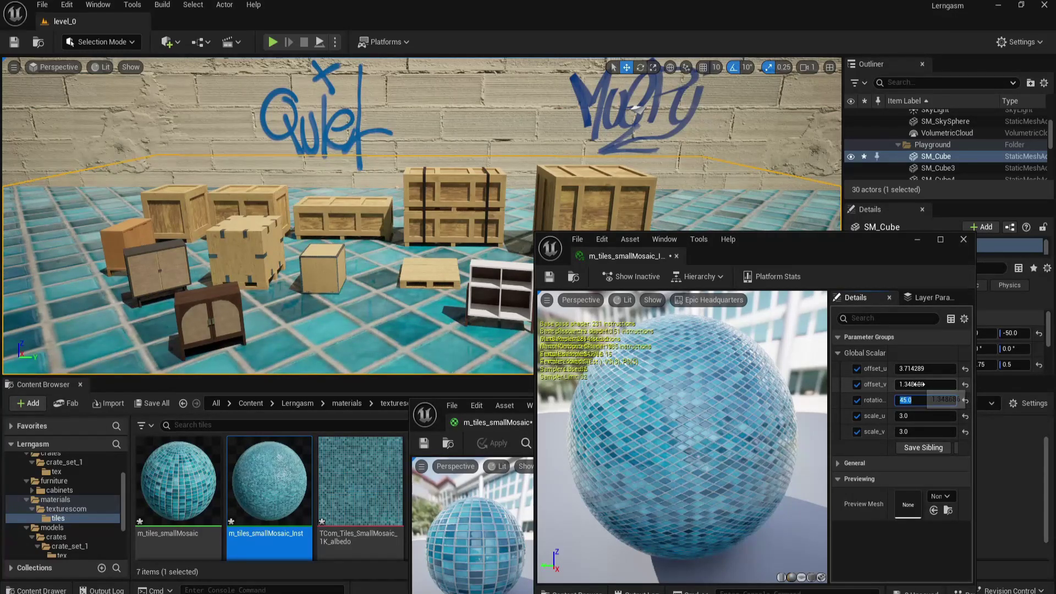
pyautogui.write('0')
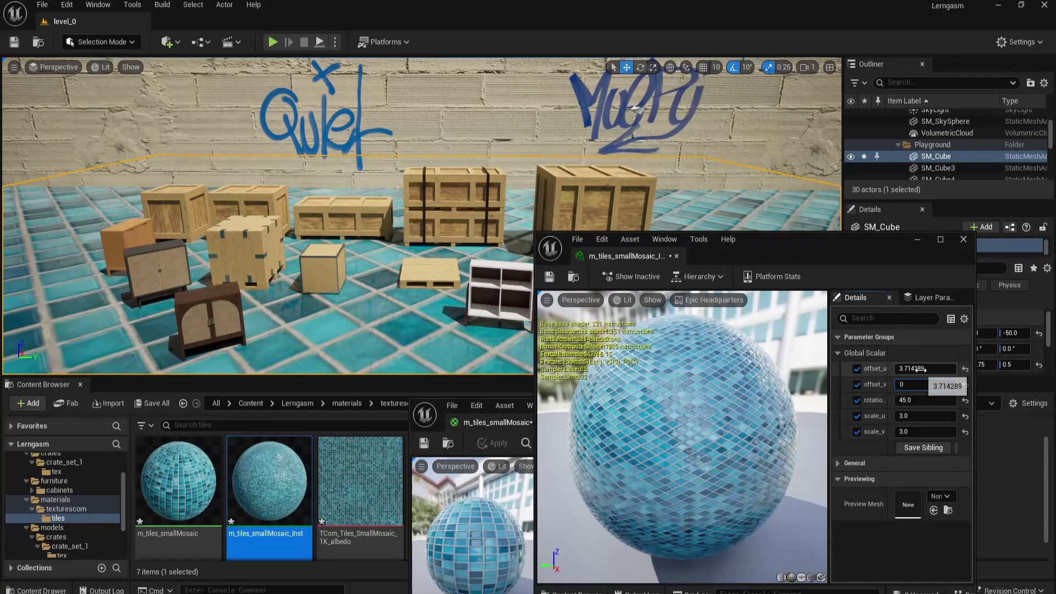
pyautogui.click(920, 368)
pyautogui.write('0')
pyautogui.press('Return')
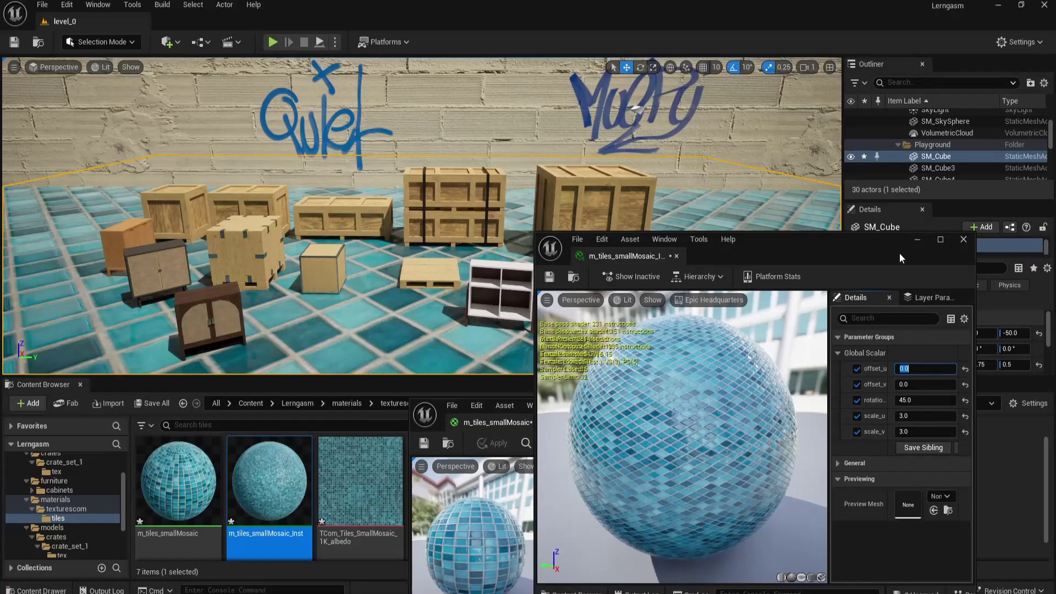
# Bring the m_tiles_smallMosaic material graph forward and examine the UV nodes, their links to the texture samples and the displacement connection.
pyautogui.moveTo(876, 253); pyautogui.dragTo(876, 210)
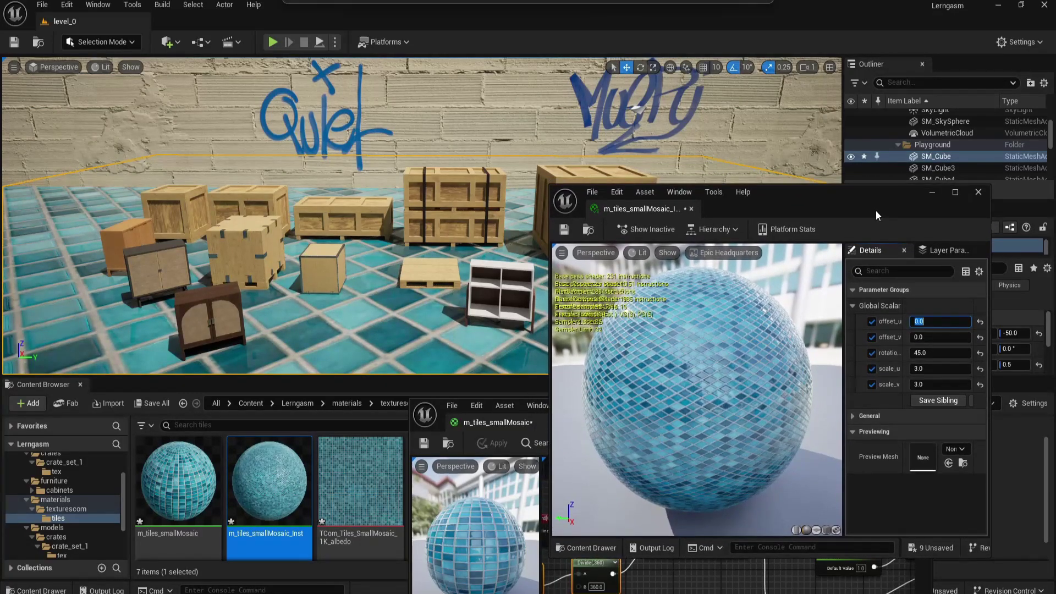
pyautogui.click(476, 537)
pyautogui.moveTo(725, 417); pyautogui.dragTo(740, 155)
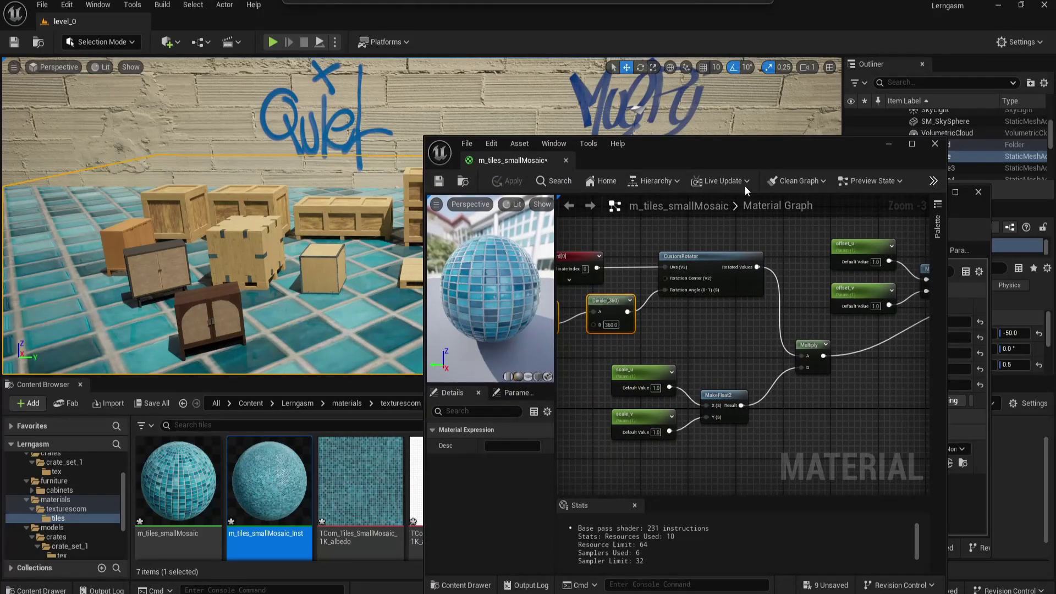
pyautogui.scroll(-2, 771, 339)
pyautogui.moveTo(869, 391); pyautogui.dragTo(728, 309, button='right')
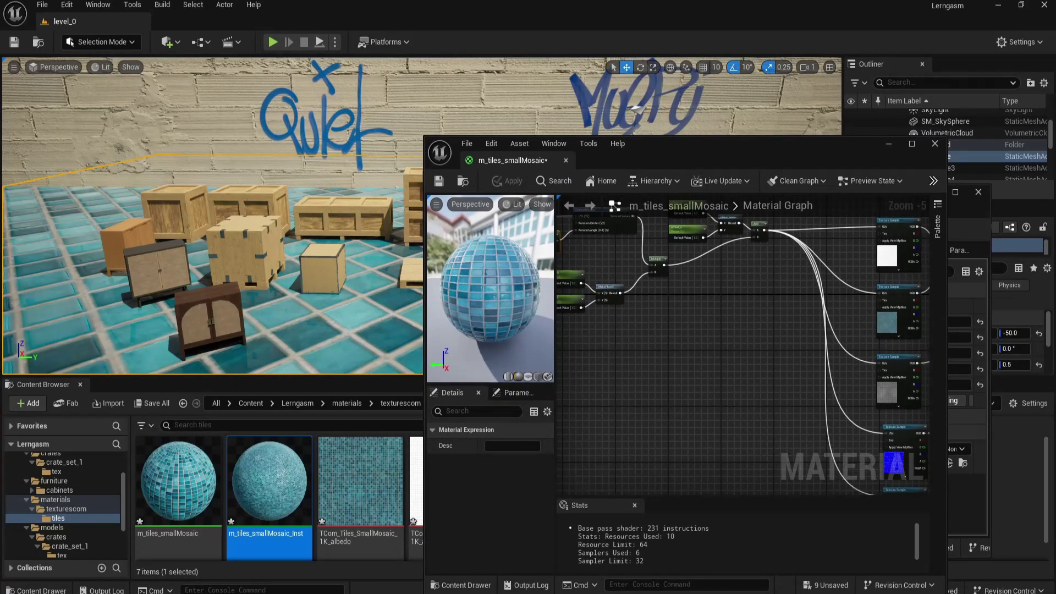
pyautogui.moveTo(768, 363); pyautogui.dragTo(592, 267, button='right')
pyautogui.scroll(3, 780, 406)
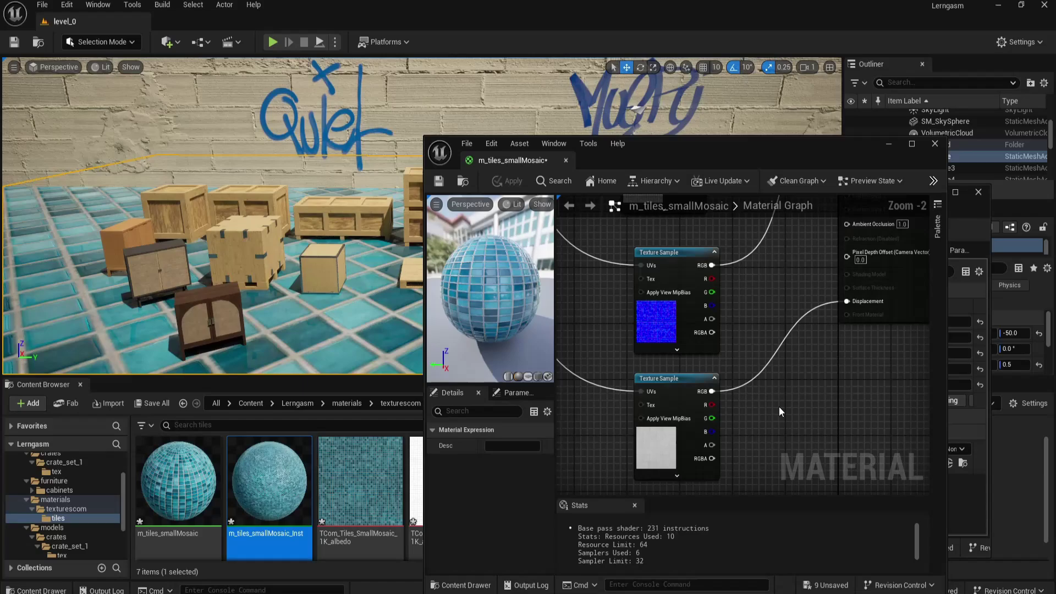
# Play the level and run and jump the character across the wooden crates to inspect the tiled floor in-game.
pyautogui.click(273, 42)
pyautogui.press('space')
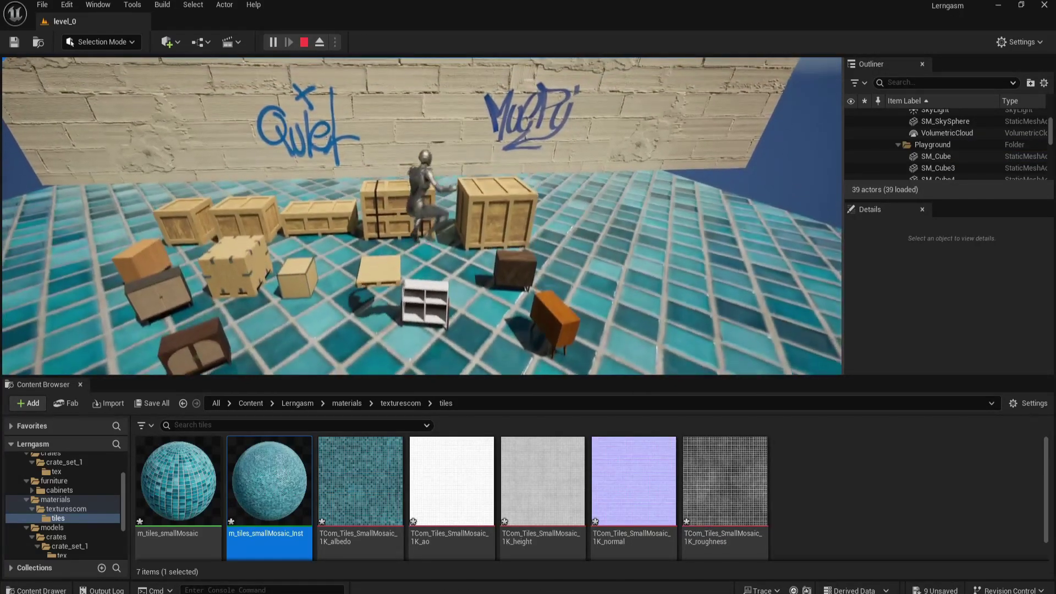
pyautogui.press('w')
pyautogui.press('space')
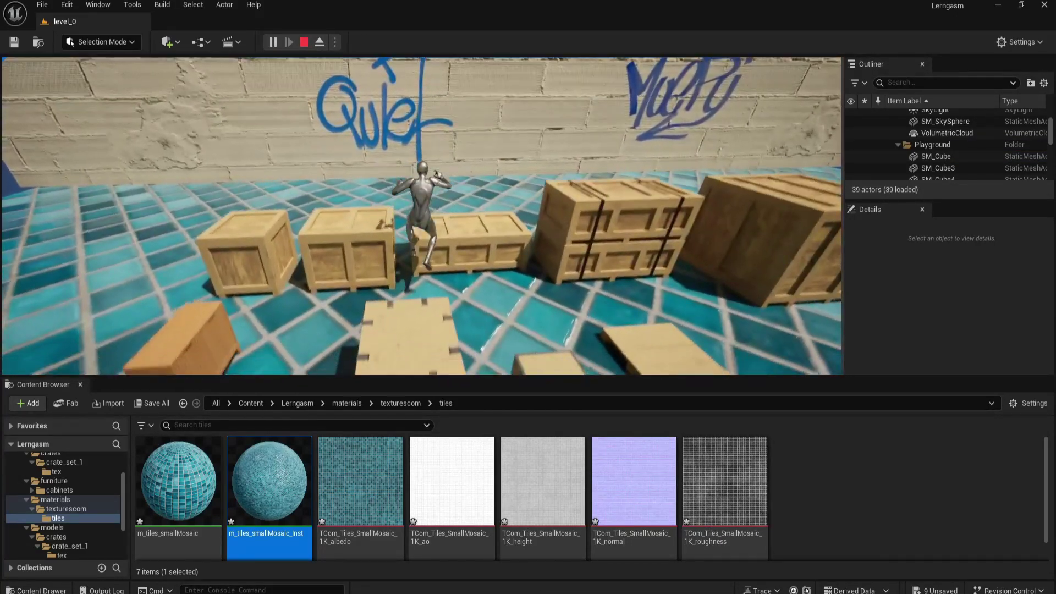
pyautogui.press('d')
pyautogui.press('space')
pyautogui.press('space')
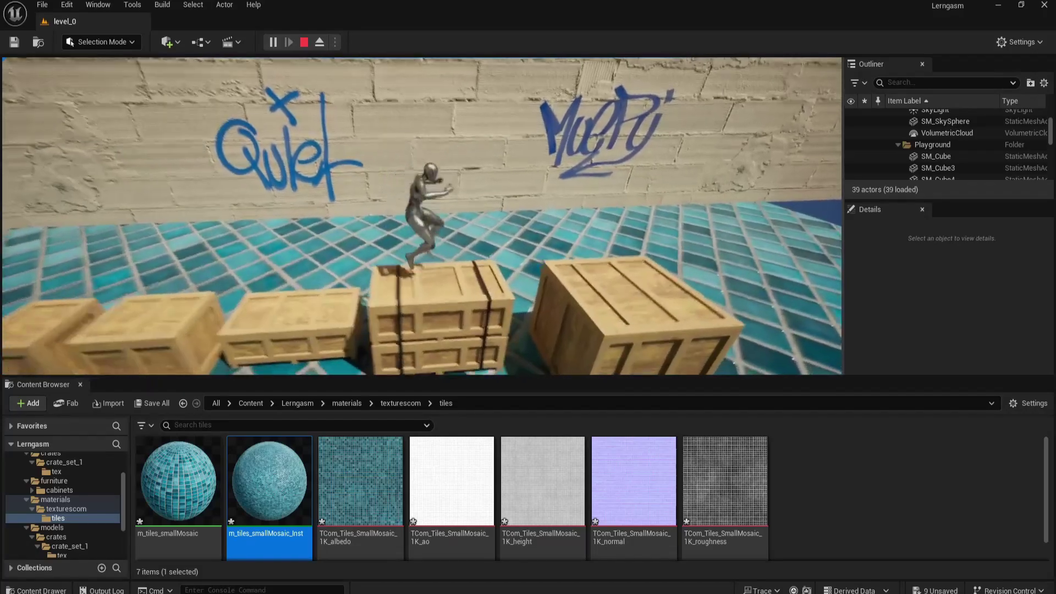